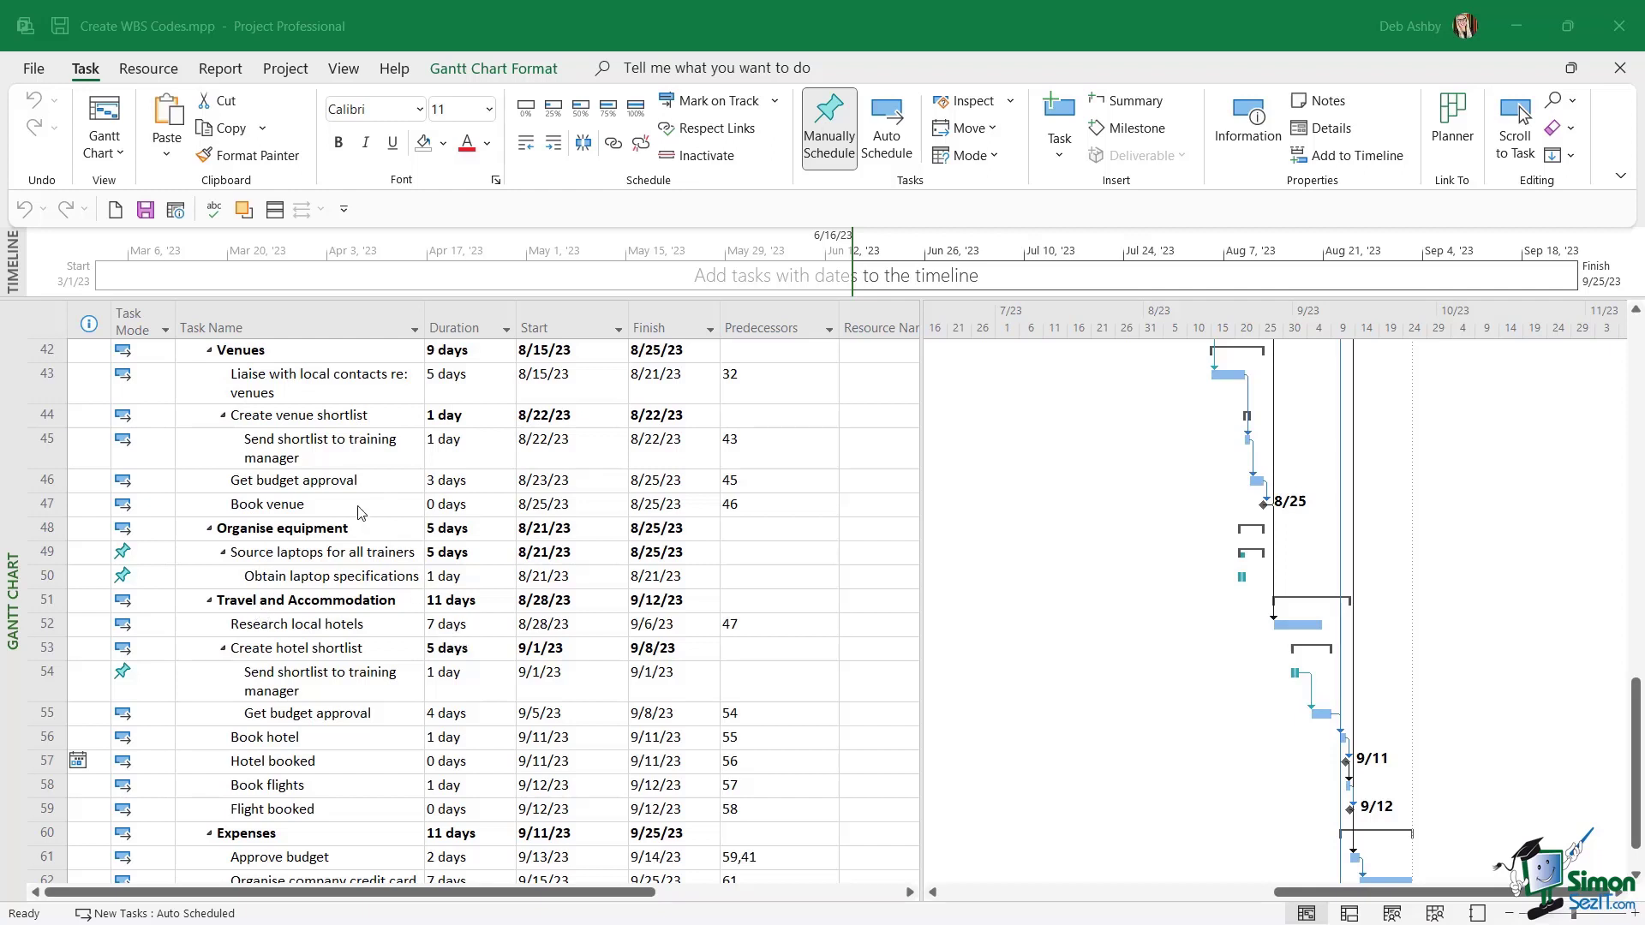
Compare the two Get budget approval tasks (rows 46 and 55), then scroll back to the top
left_click(297, 486)
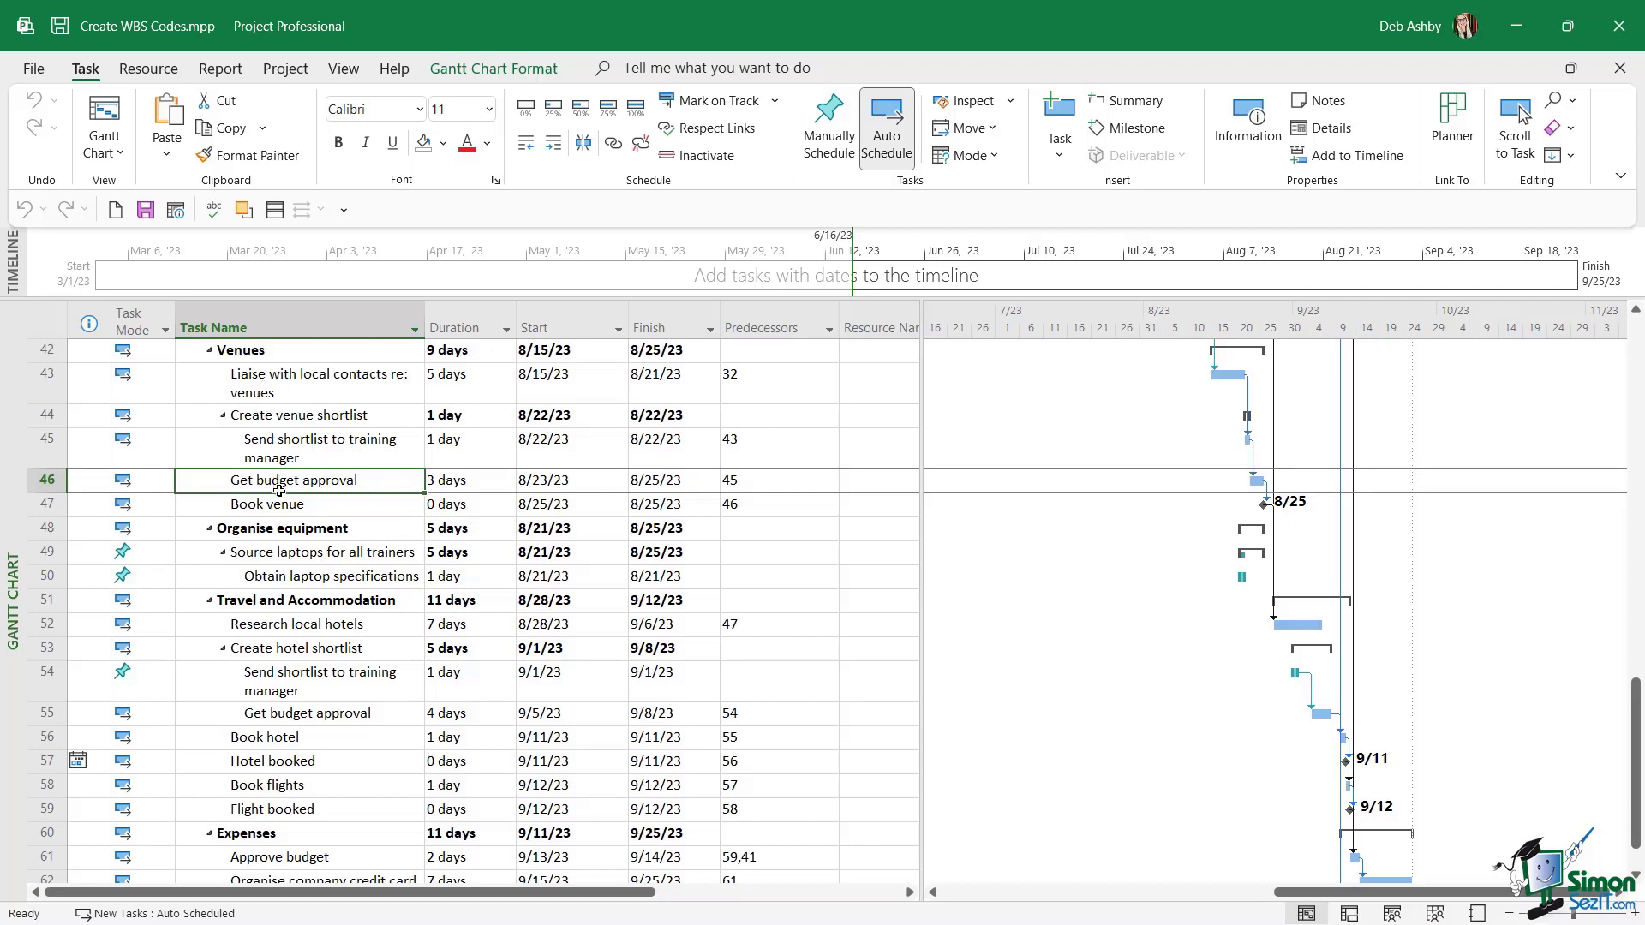
left_click(301, 716)
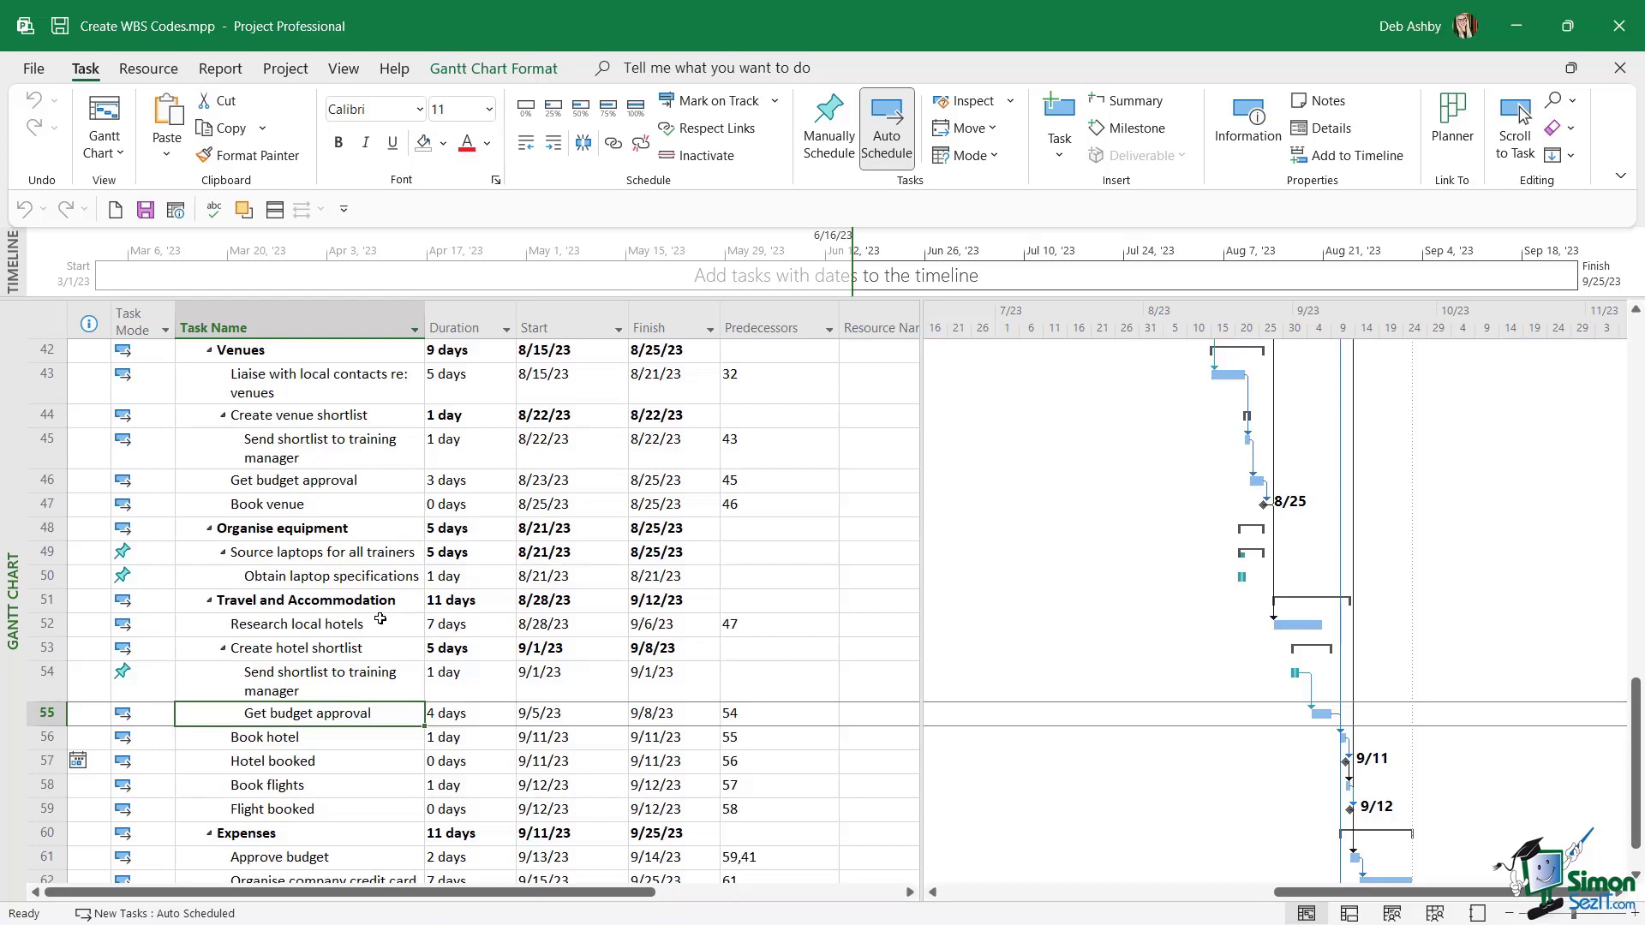
scroll(380, 618, "up", 15)
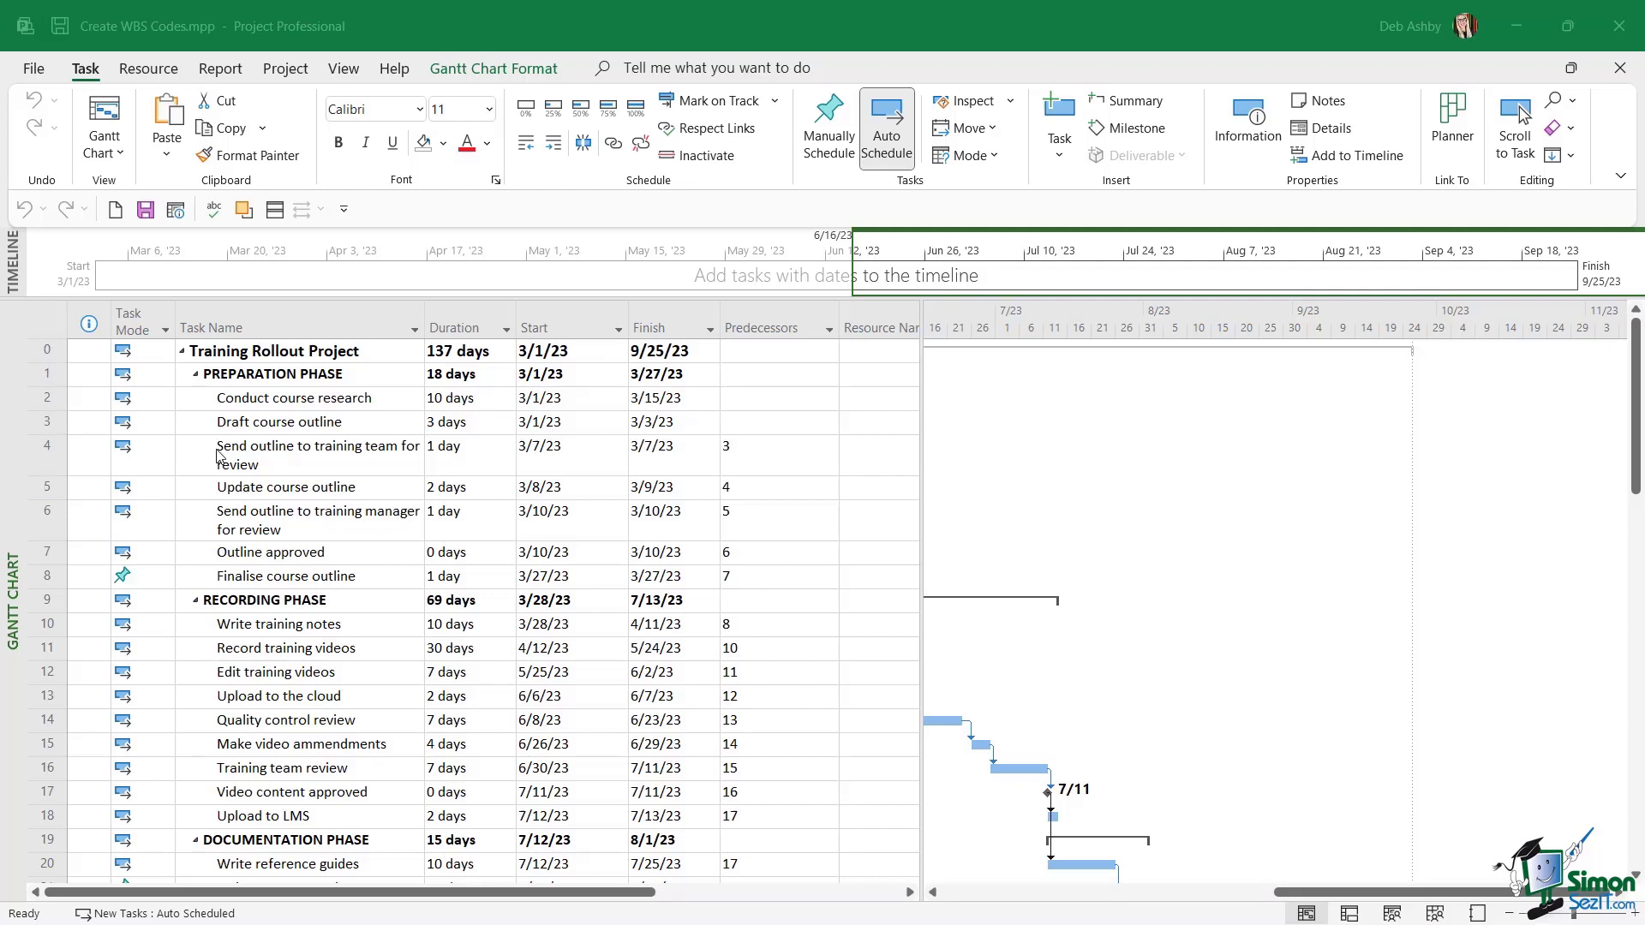
Undo the last change and insert a WBS field column before the Task Mode column
key("ctrl+z")
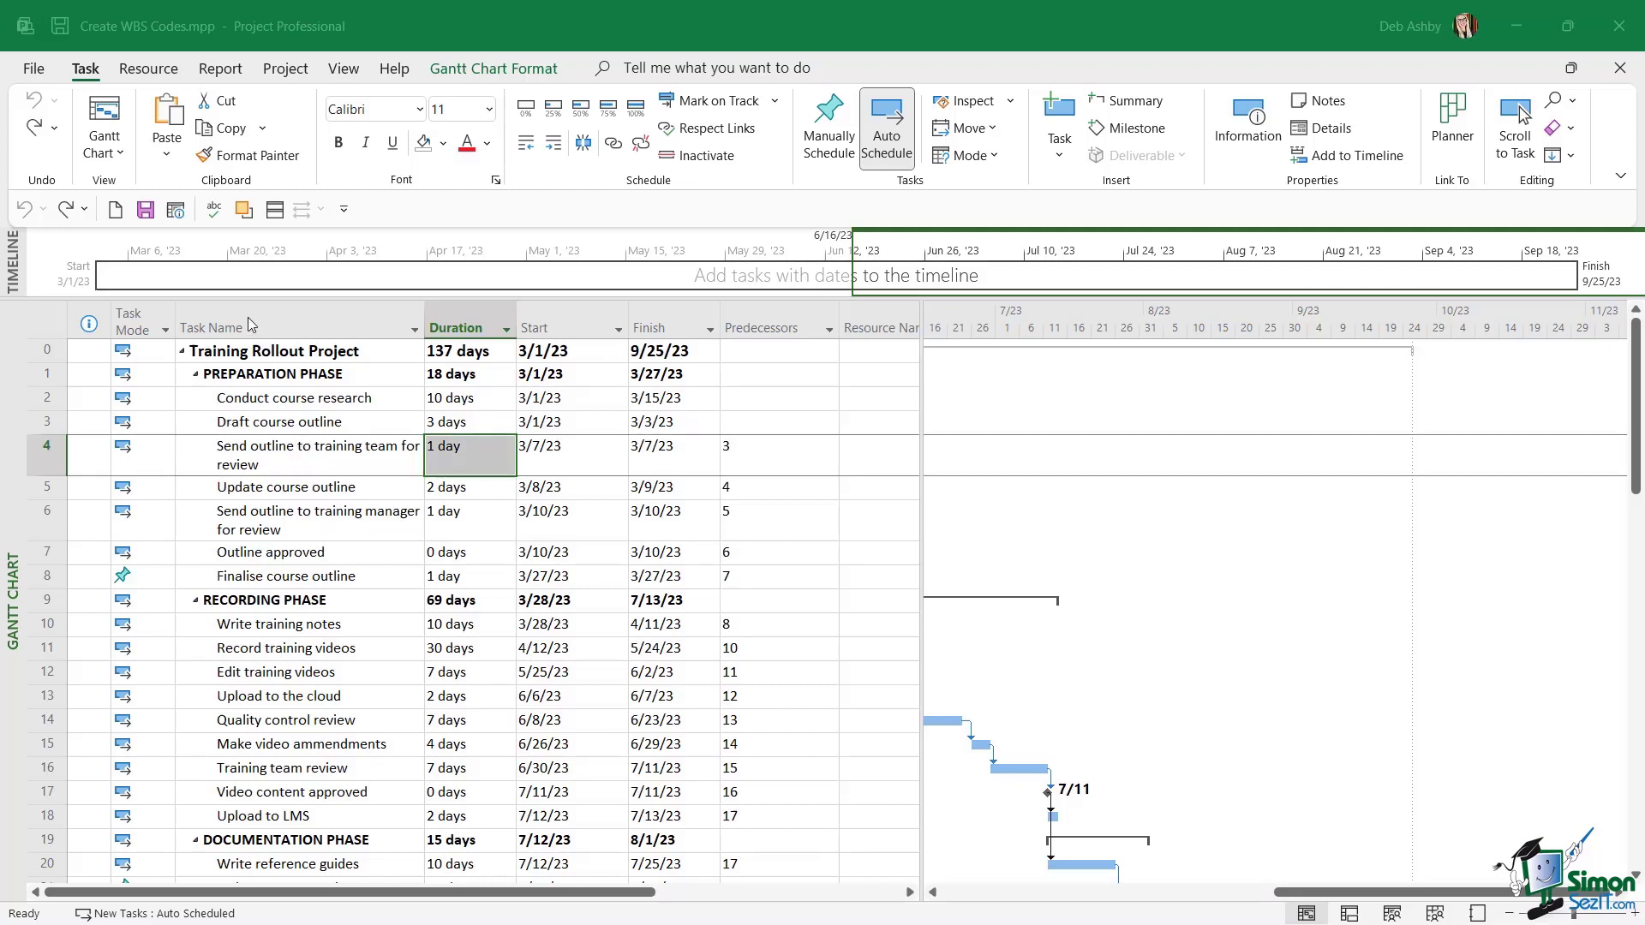
right_click(131, 316)
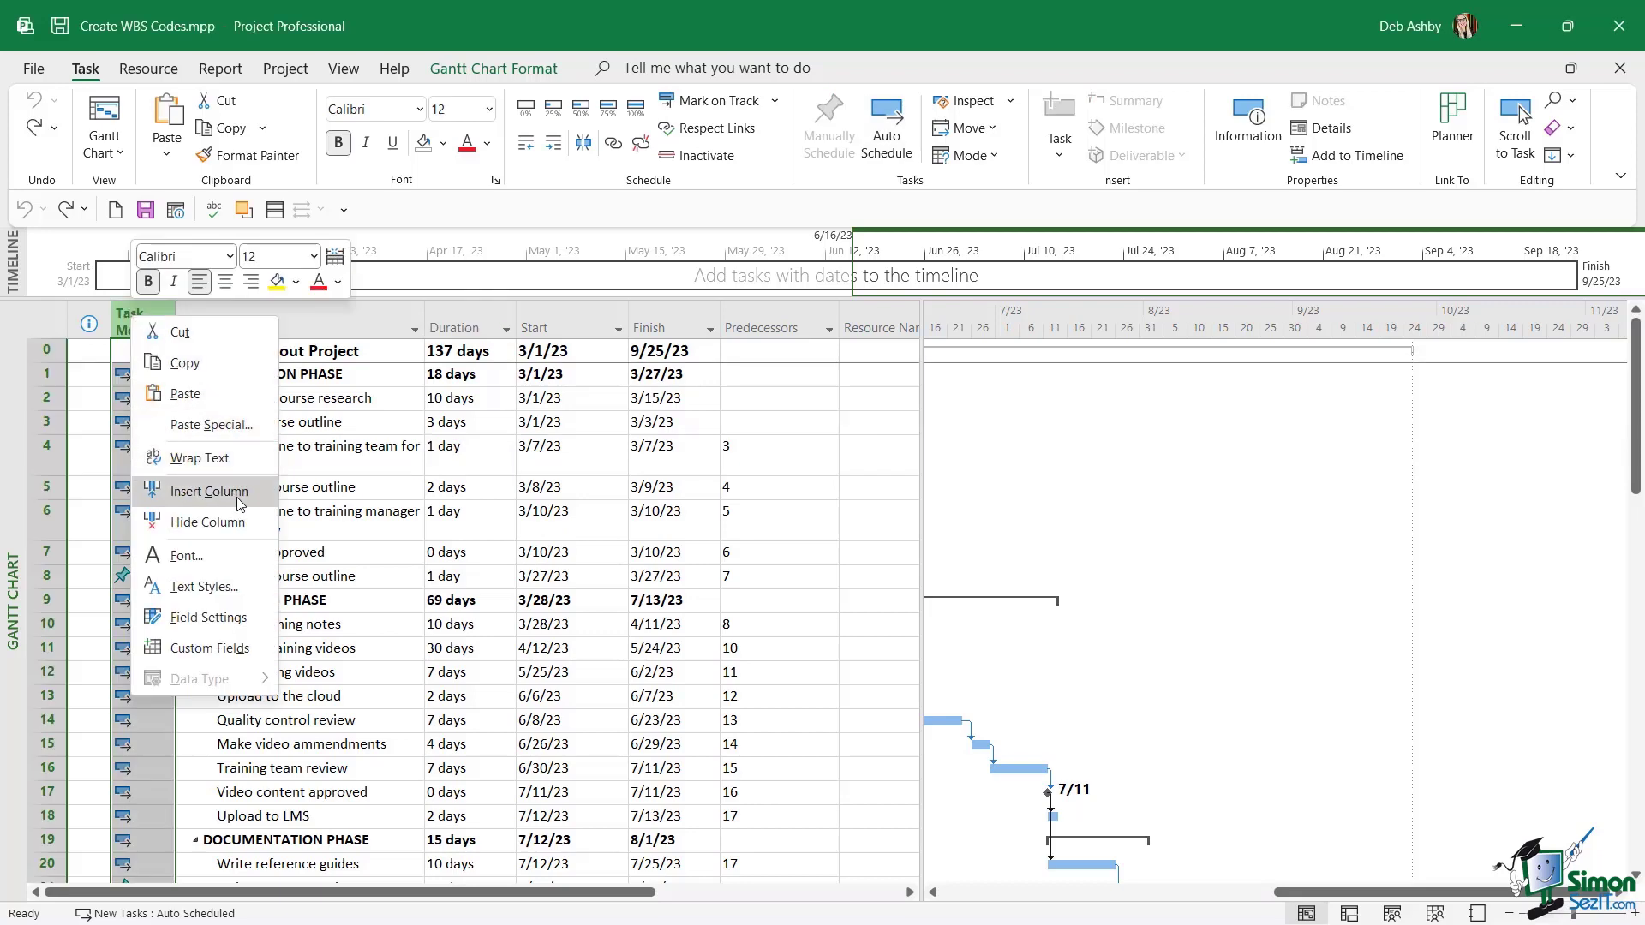
left_click(209, 491)
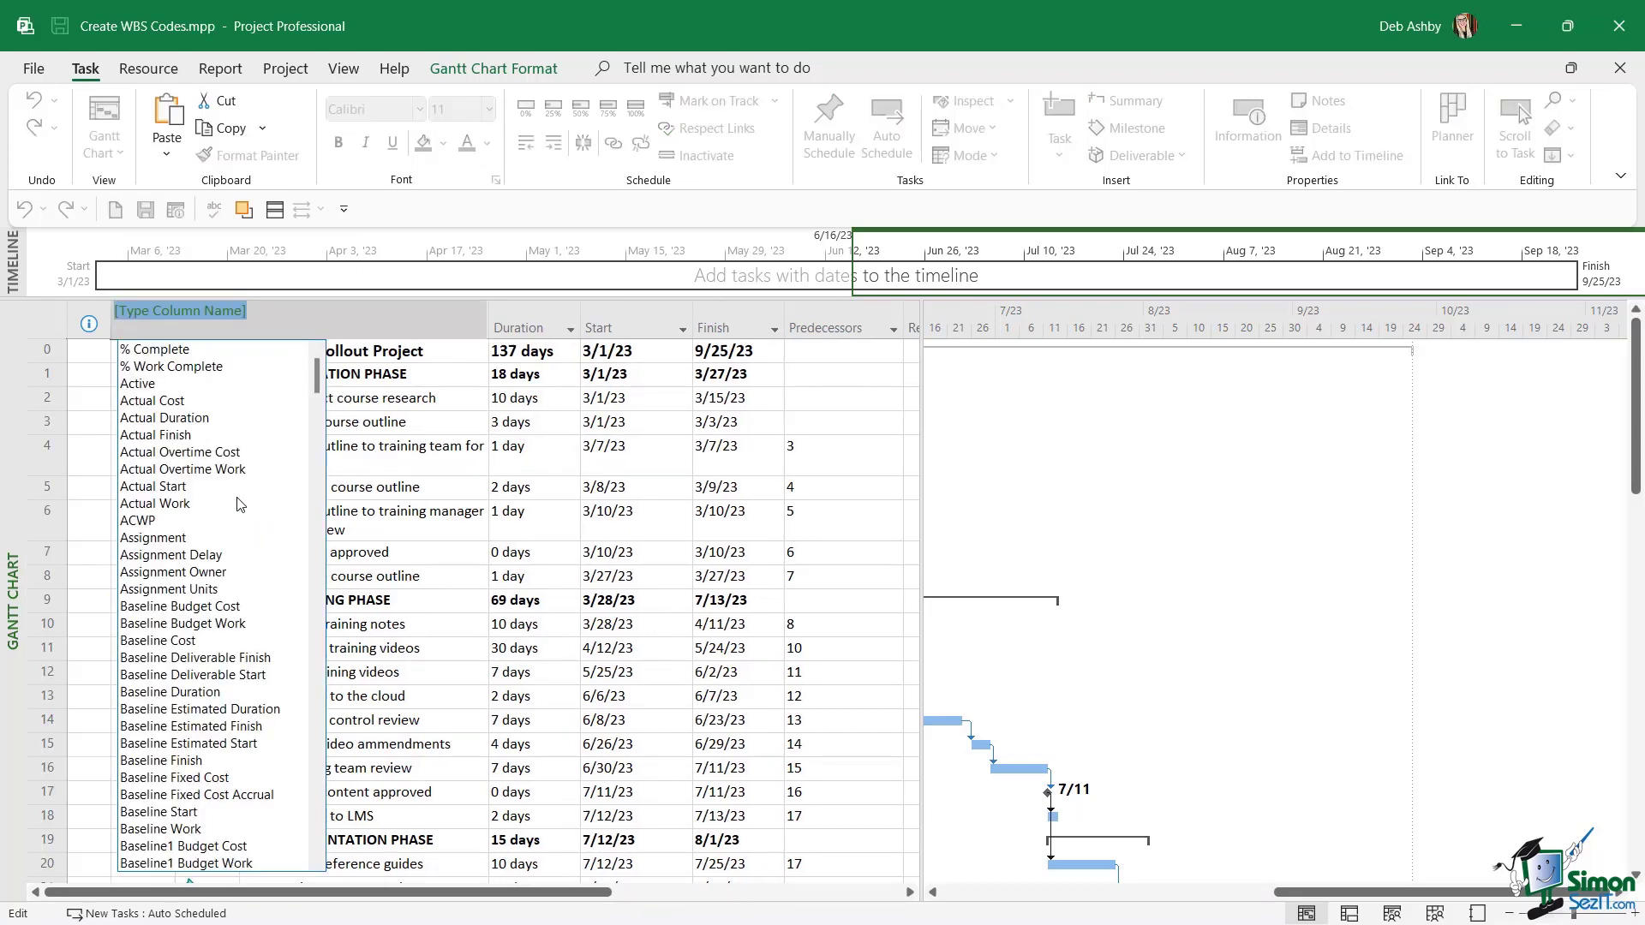
scroll(317, 386, "down", 5)
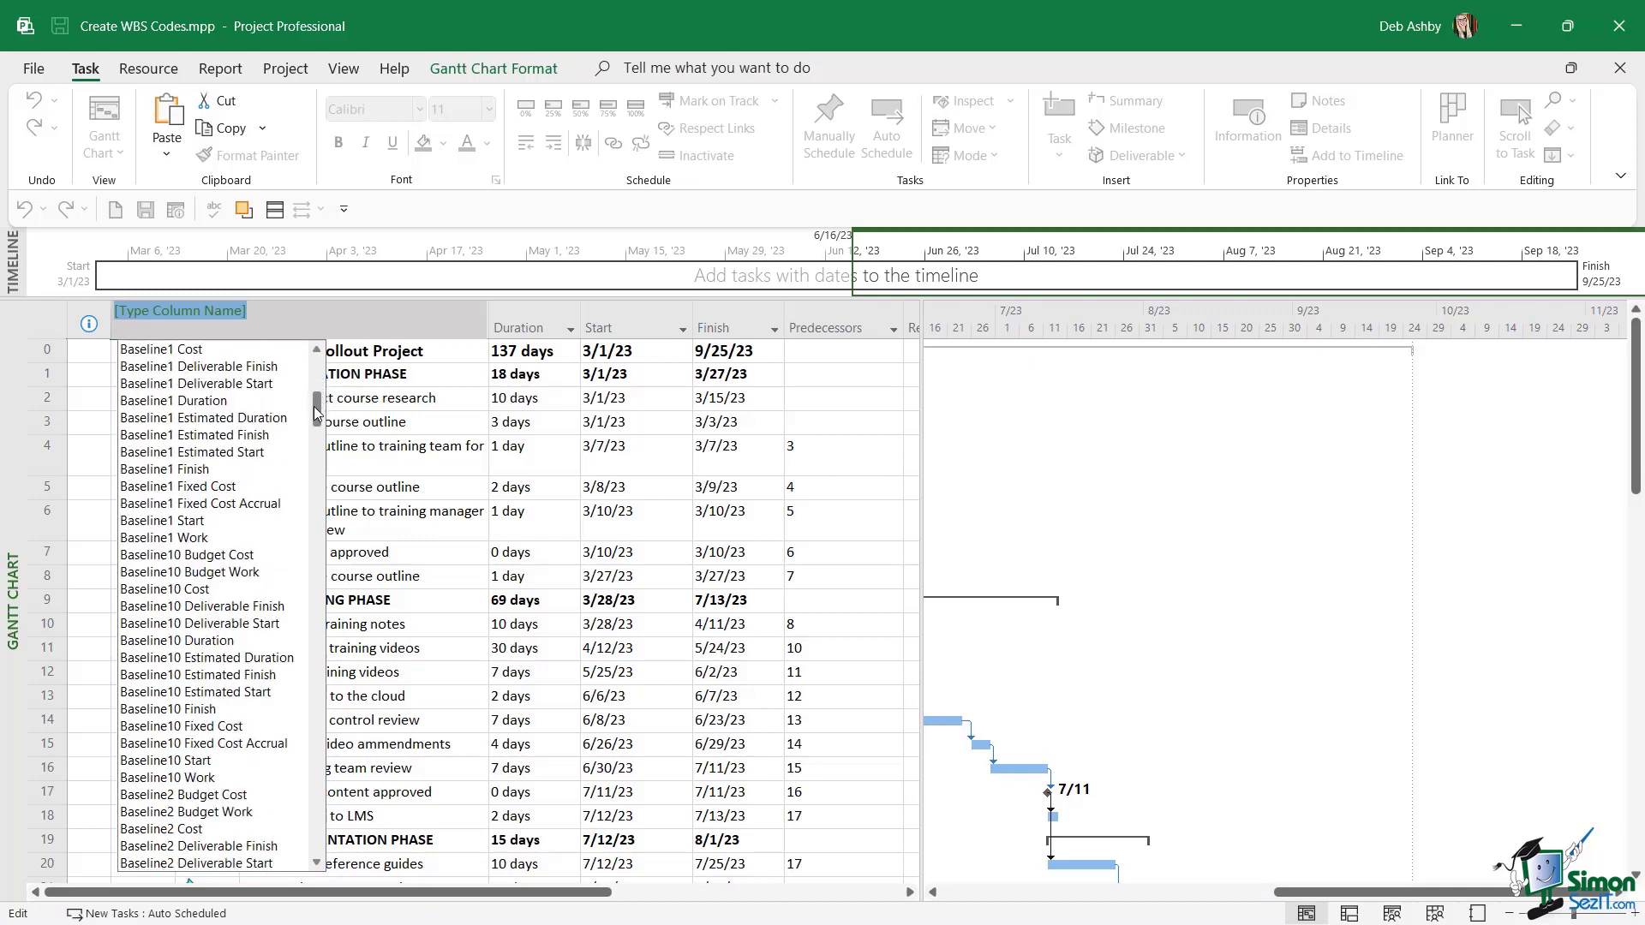
left_click_drag(316, 383, 309, 830)
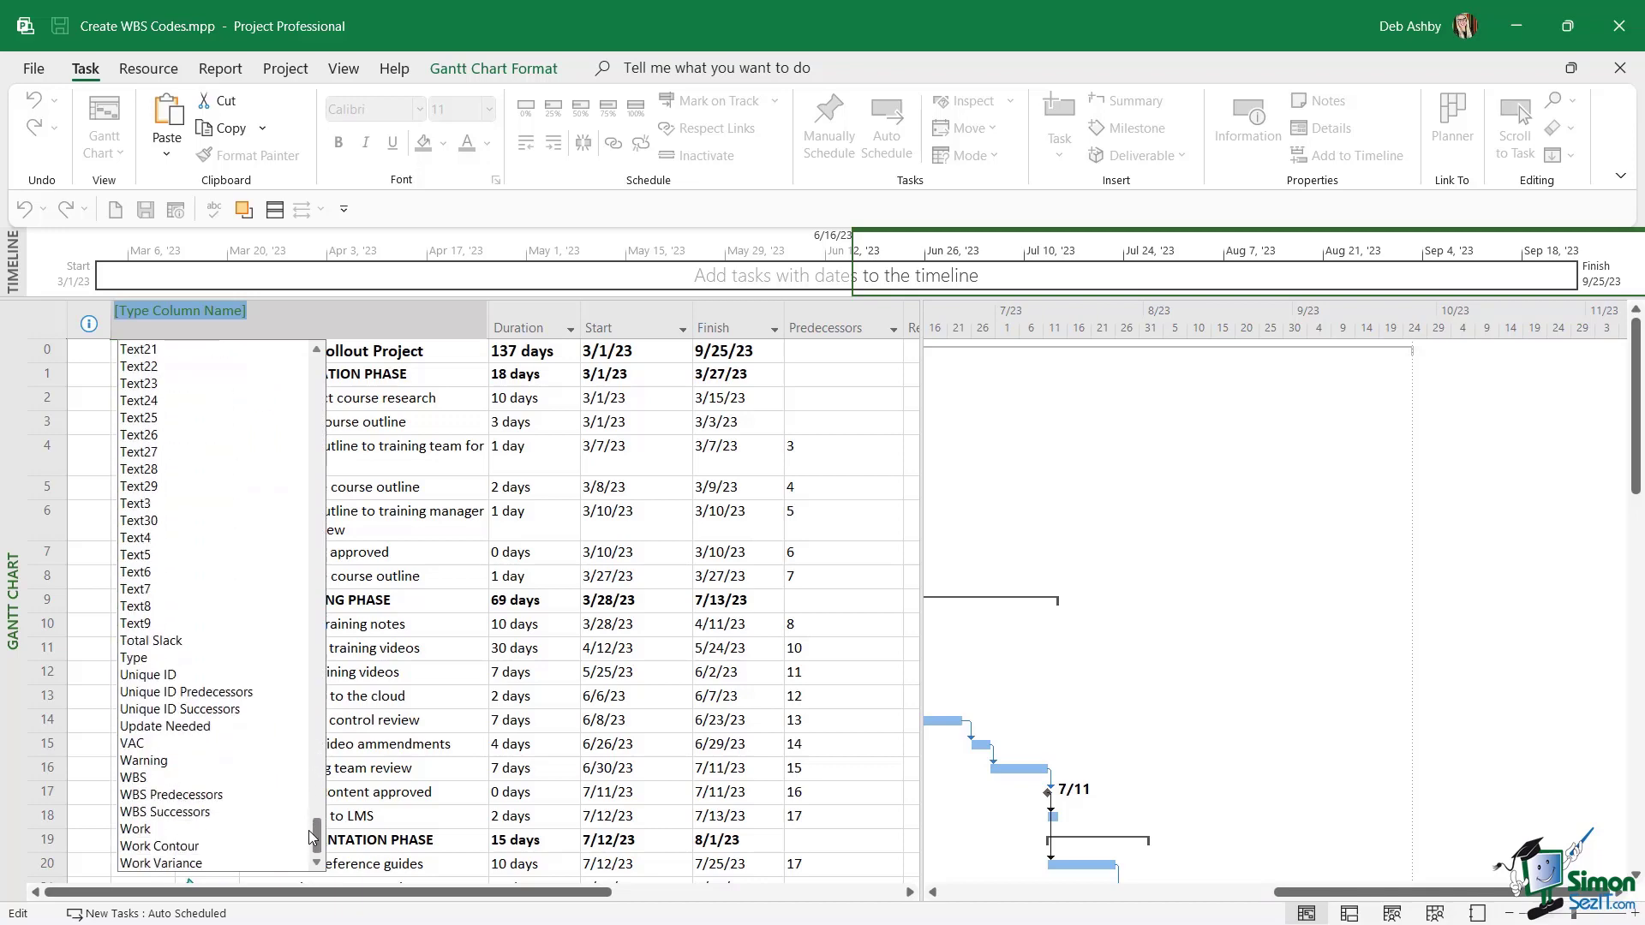
left_click(134, 778)
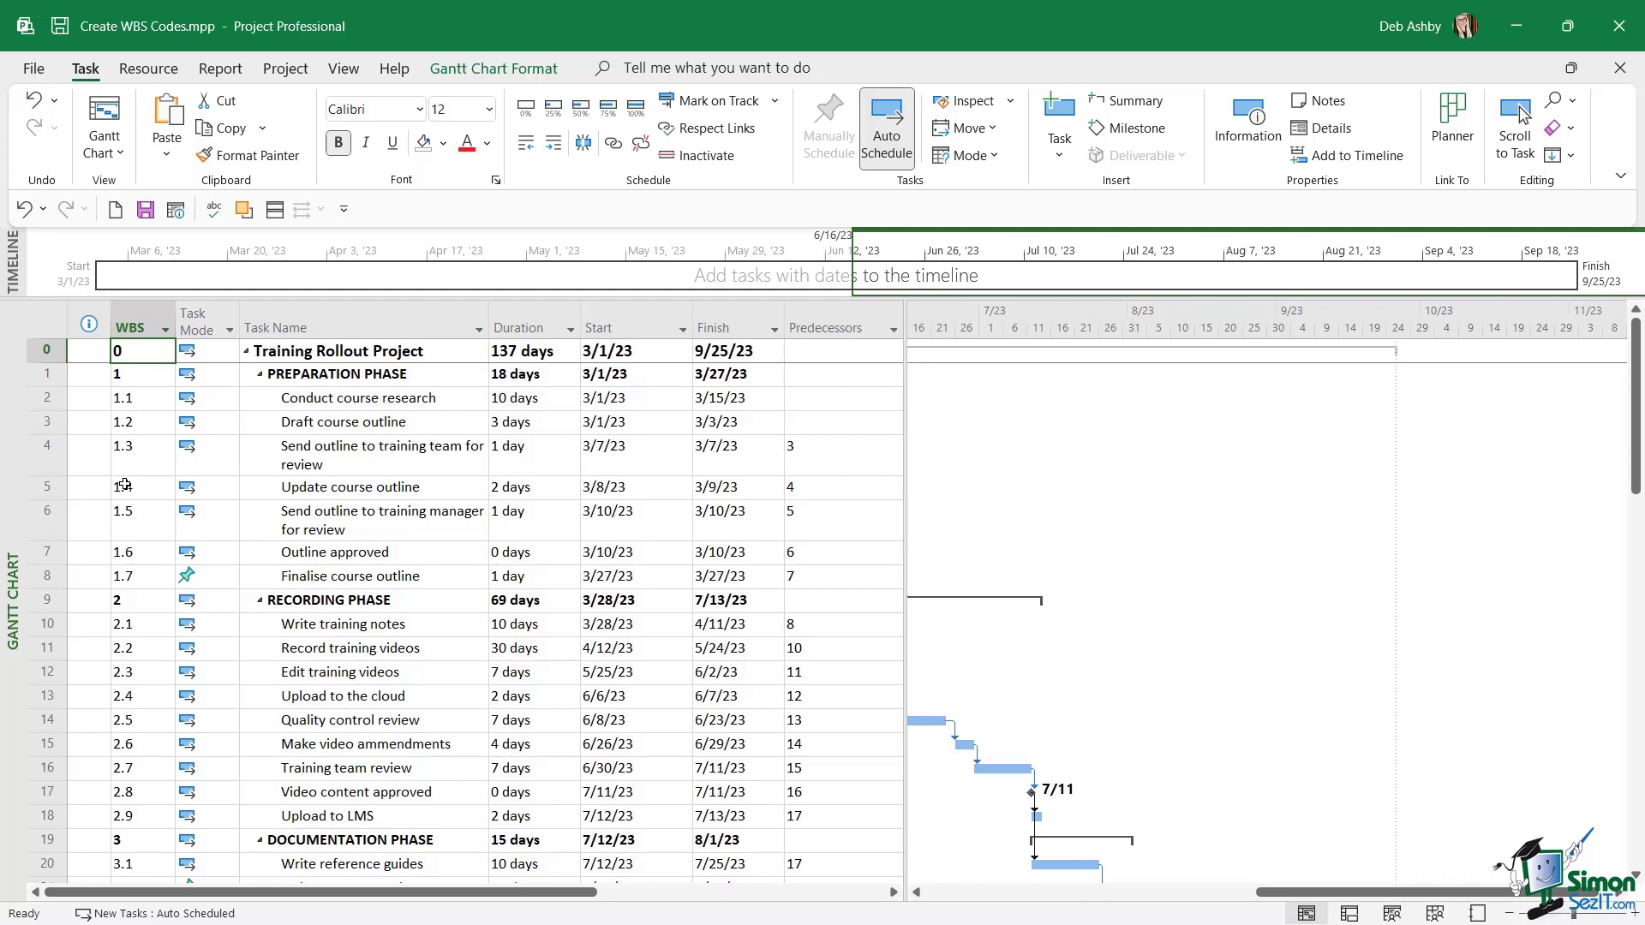
Select the WBS column and open the WBS Code Definition dialog via Project > WBS > Define Code
key("ctrl+space")
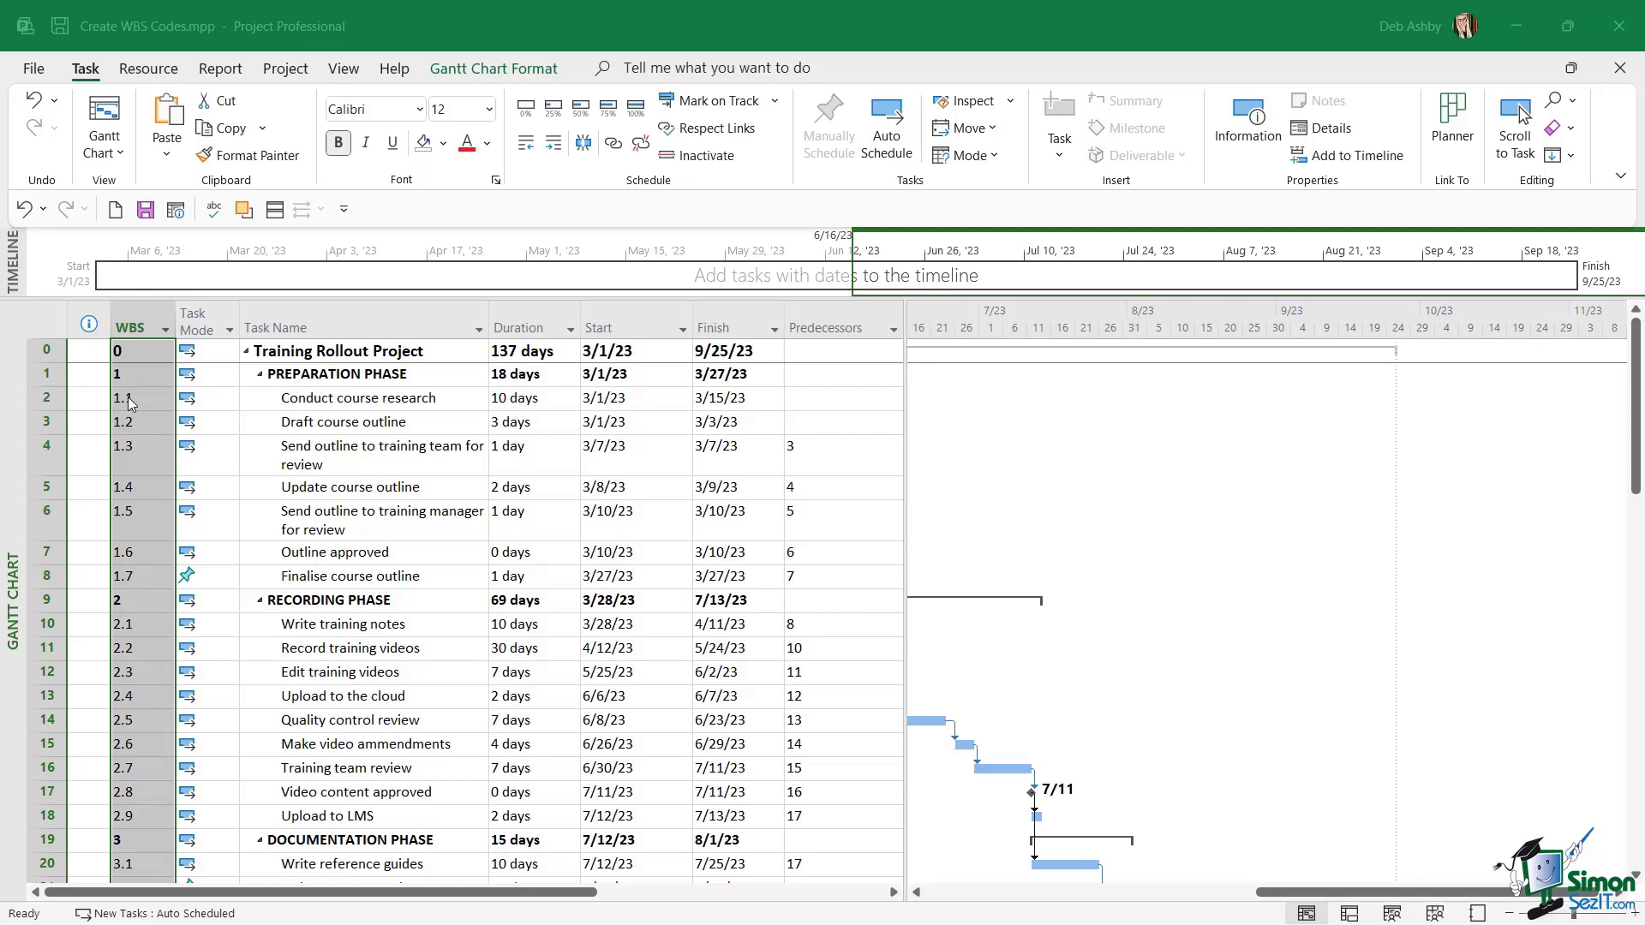
left_click(286, 68)
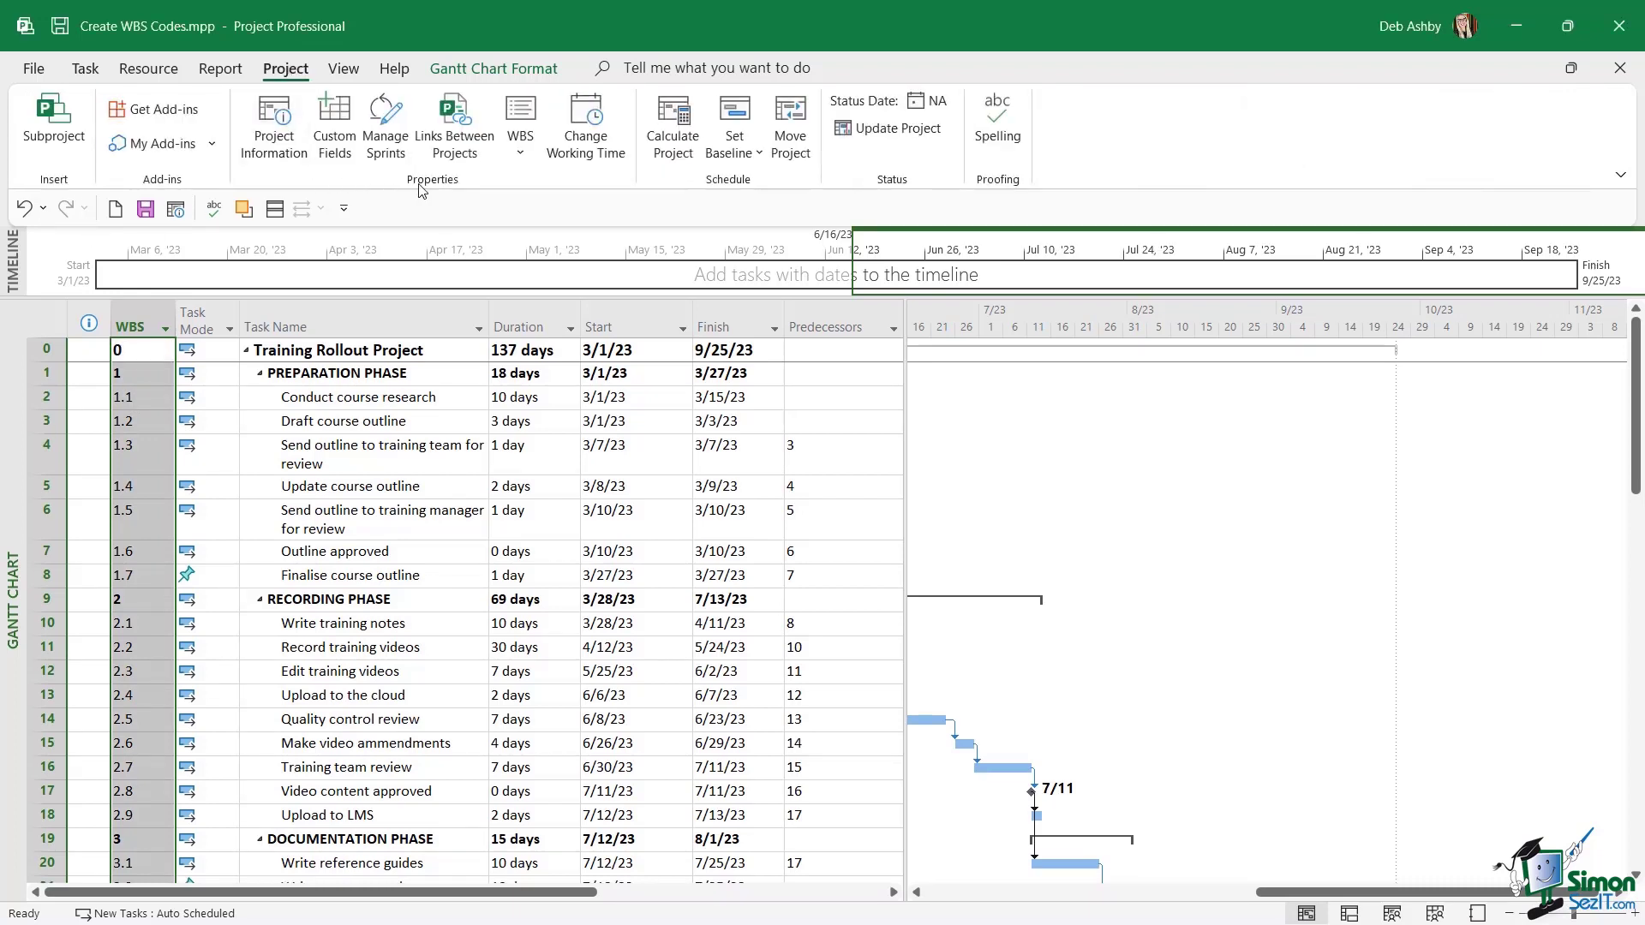
left_click(522, 155)
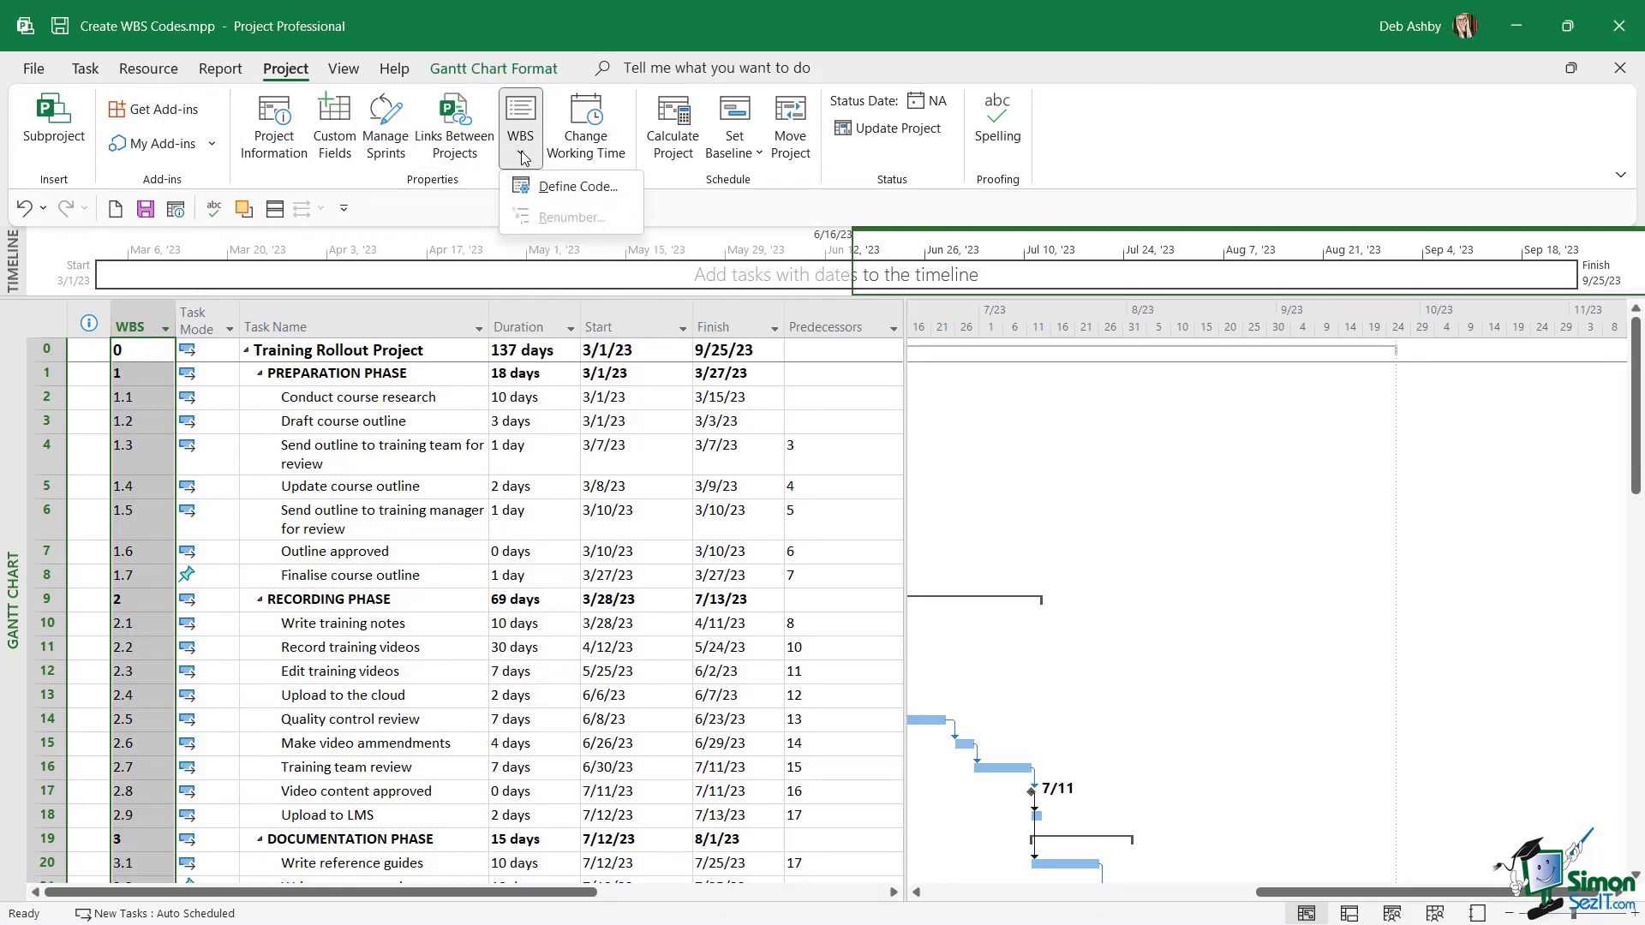
left_click(547, 187)
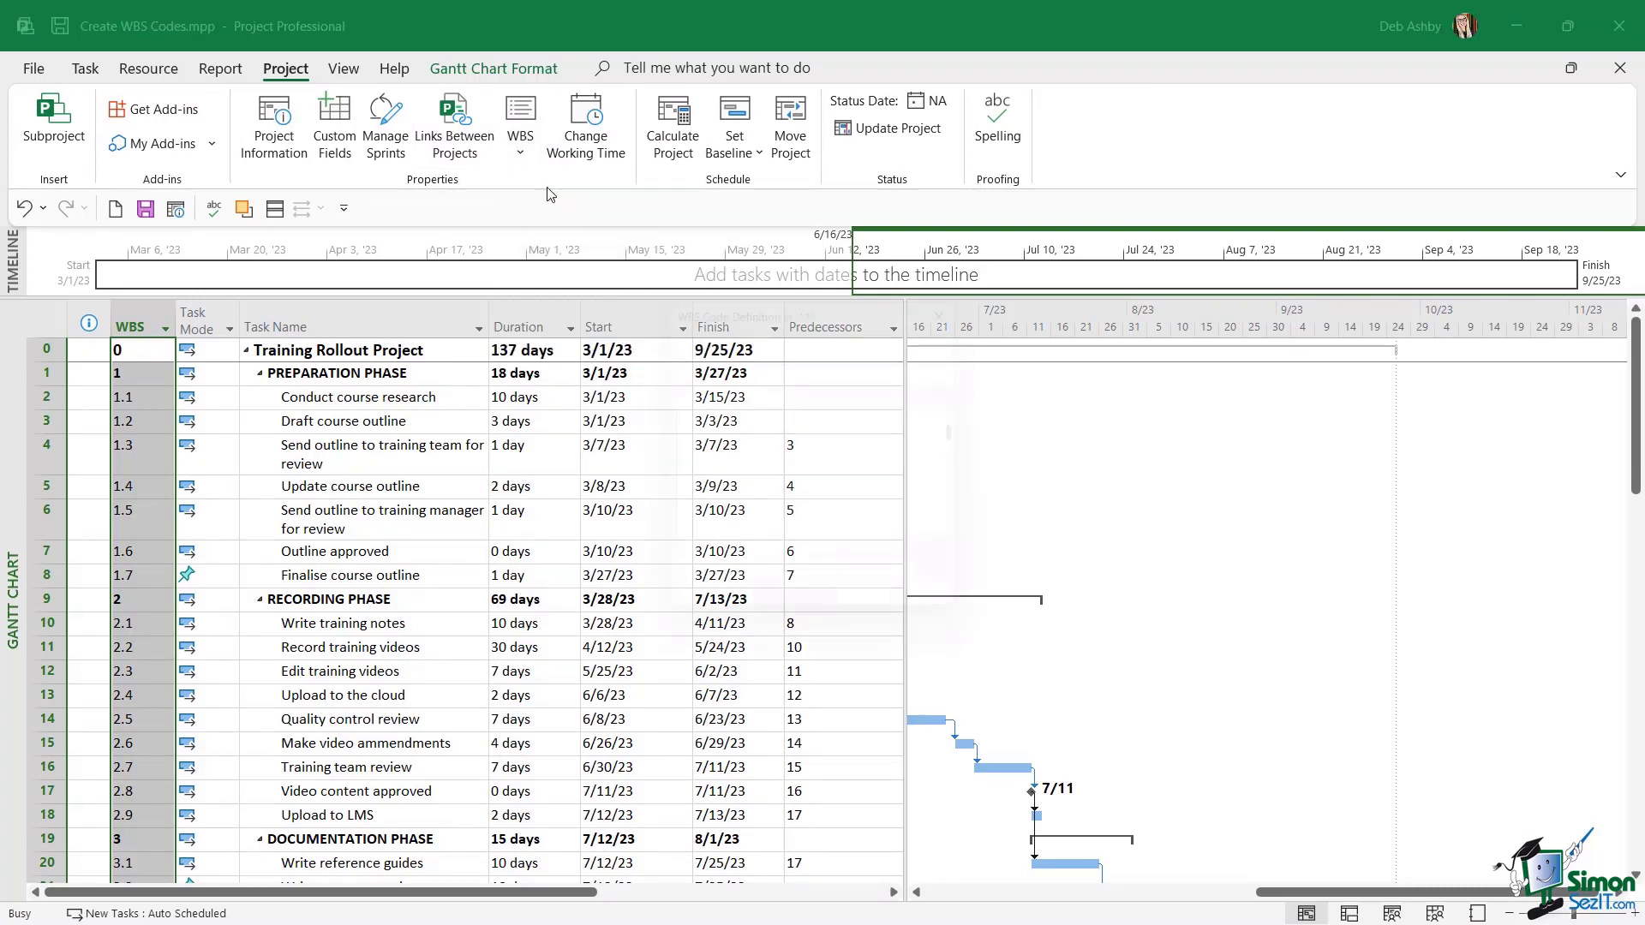
left_click_drag(863, 305, 602, 279)
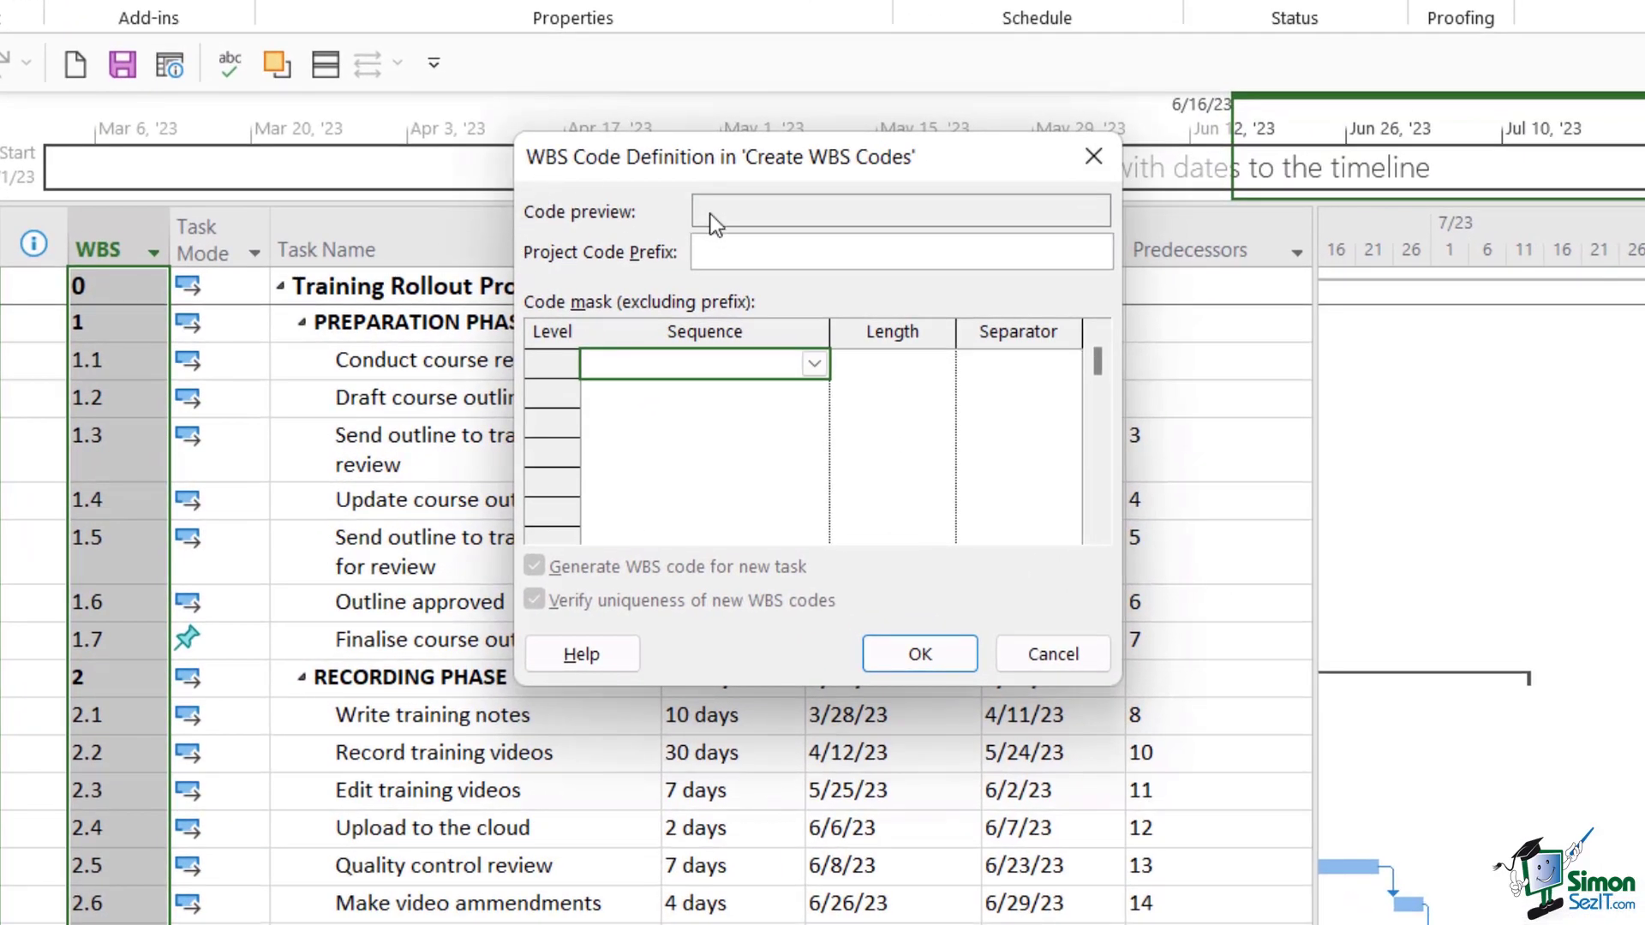
left_click_drag(712, 161, 713, 219)
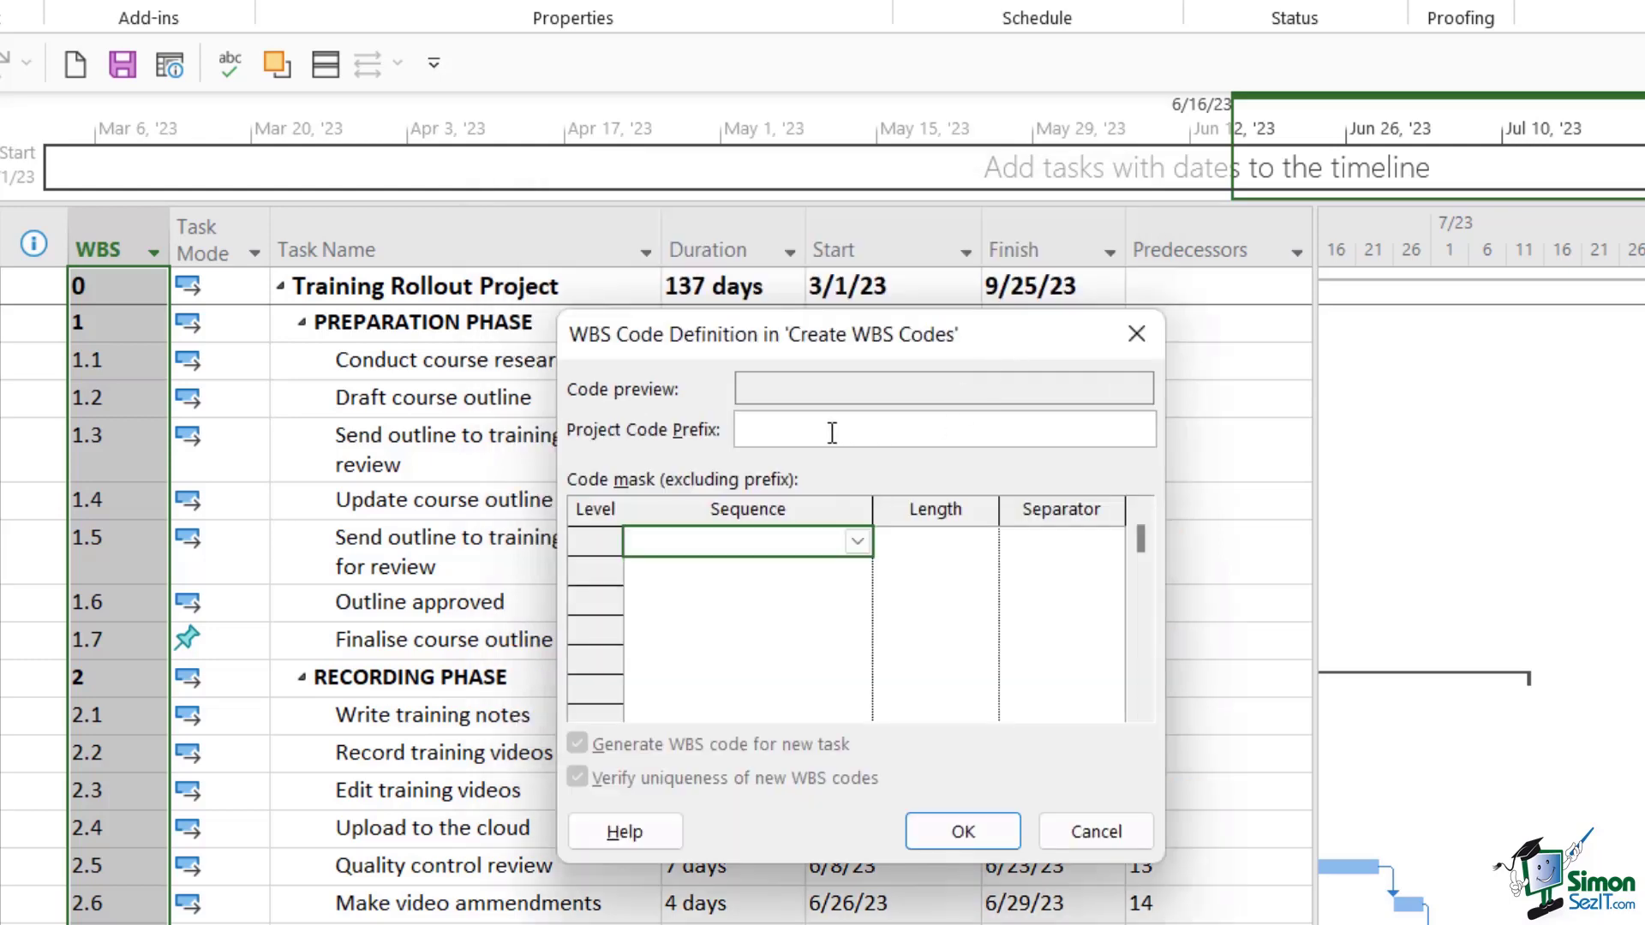
Enter TRP- as the project code prefix and make level 1 ordered numbers of length 2
left_click(797, 433)
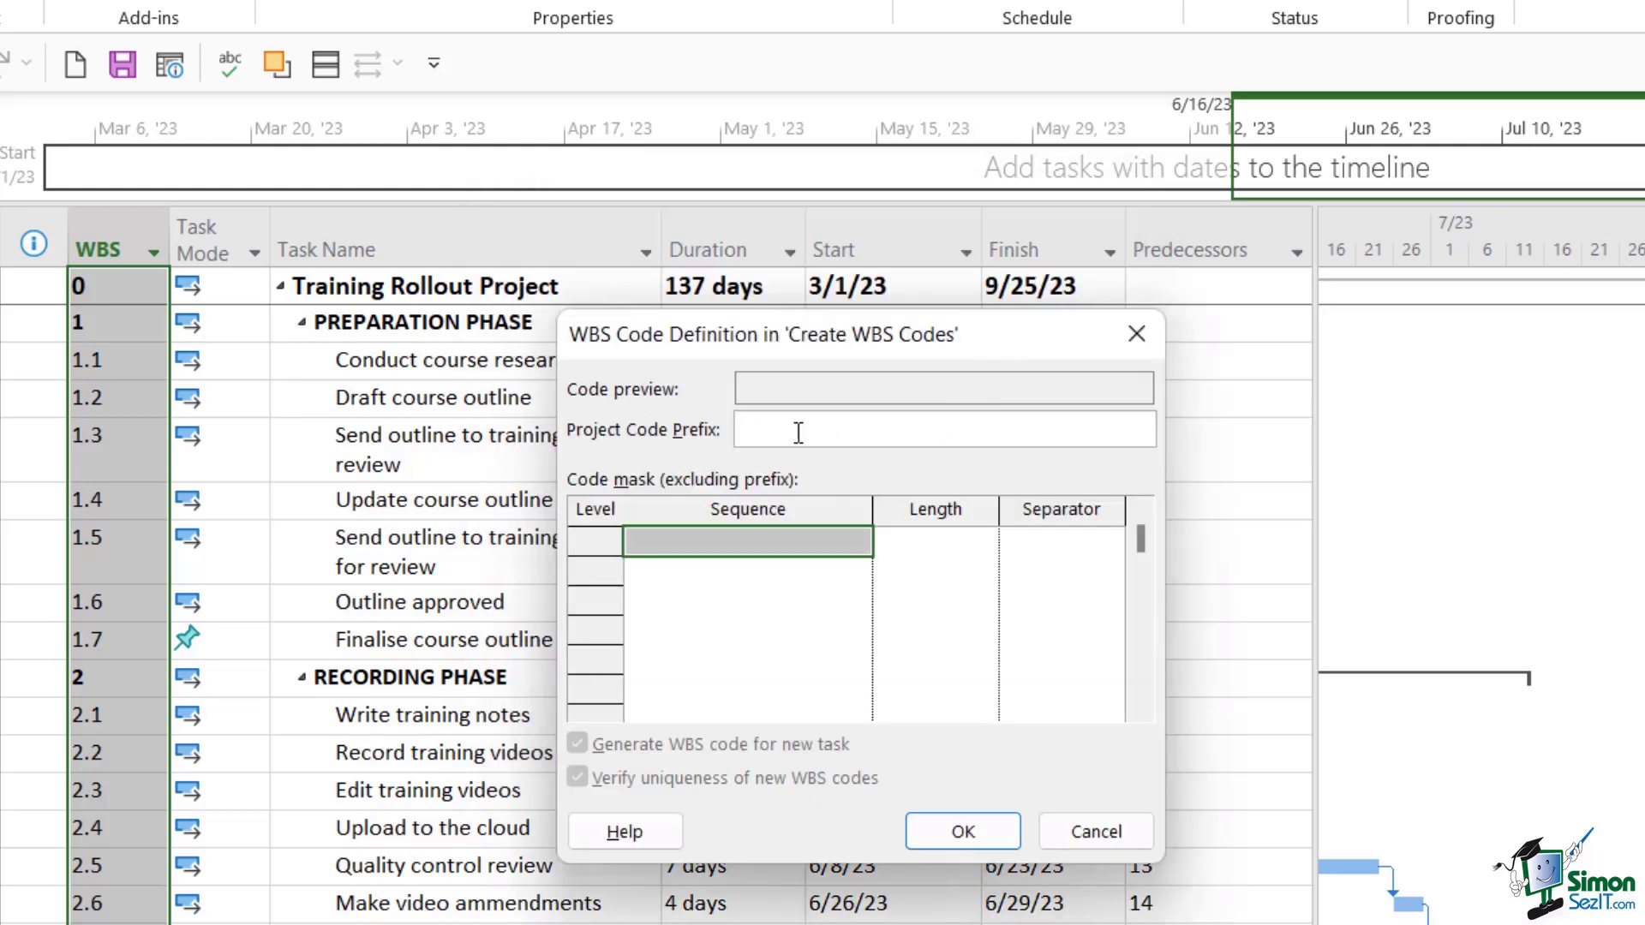
type("TRP-")
key("Tab")
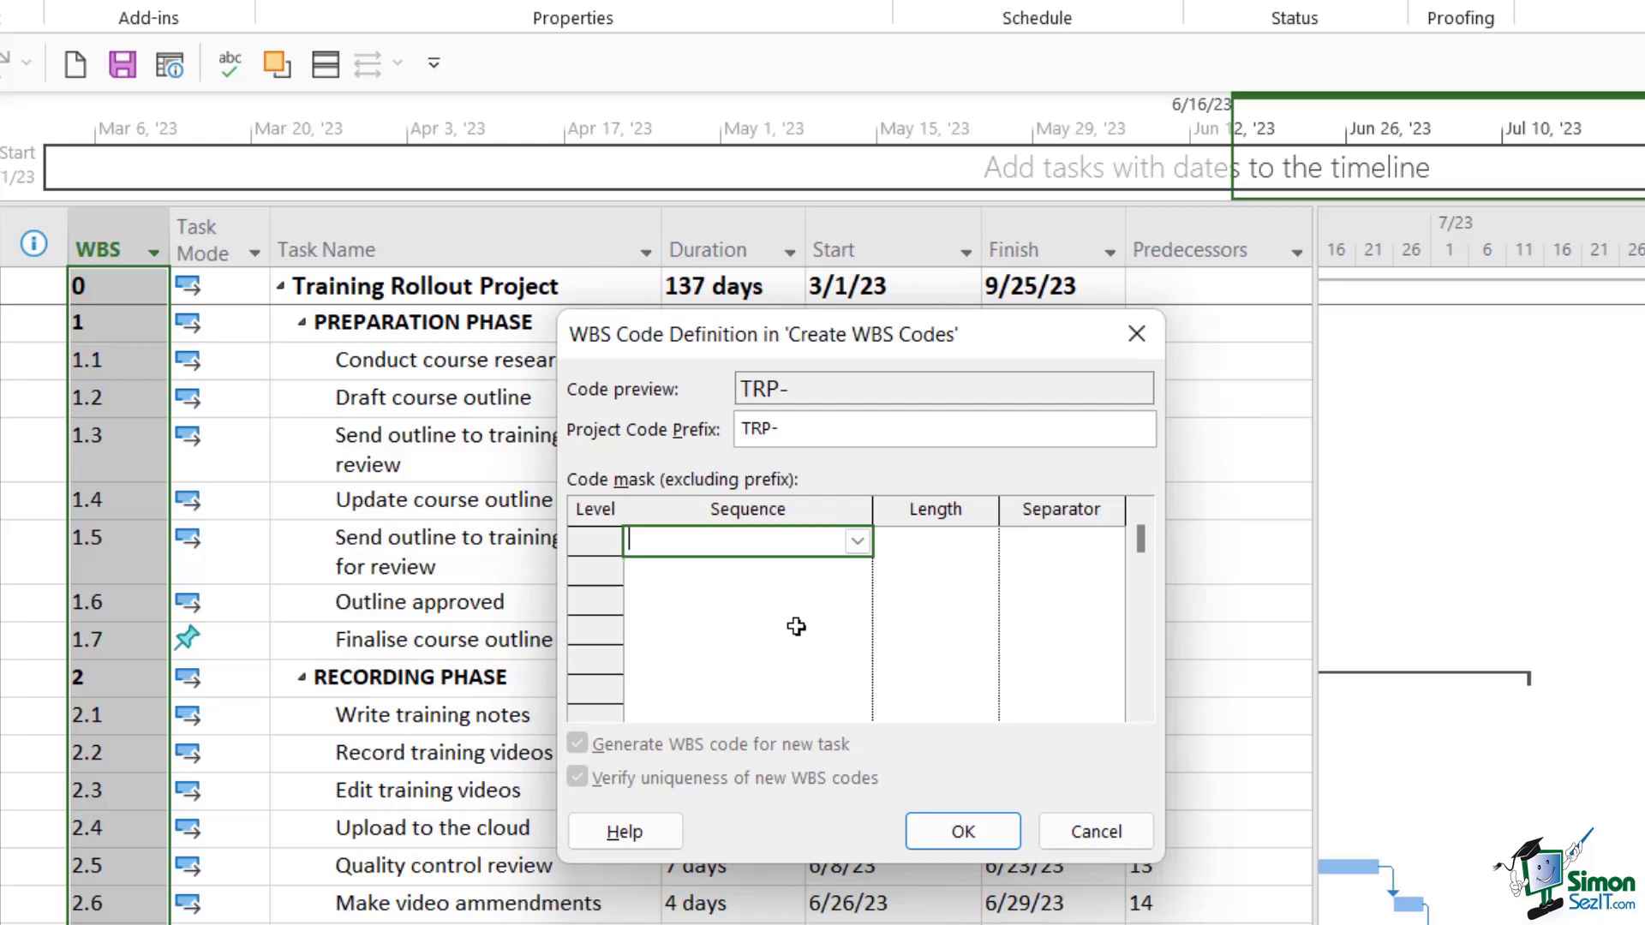
left_click(859, 542)
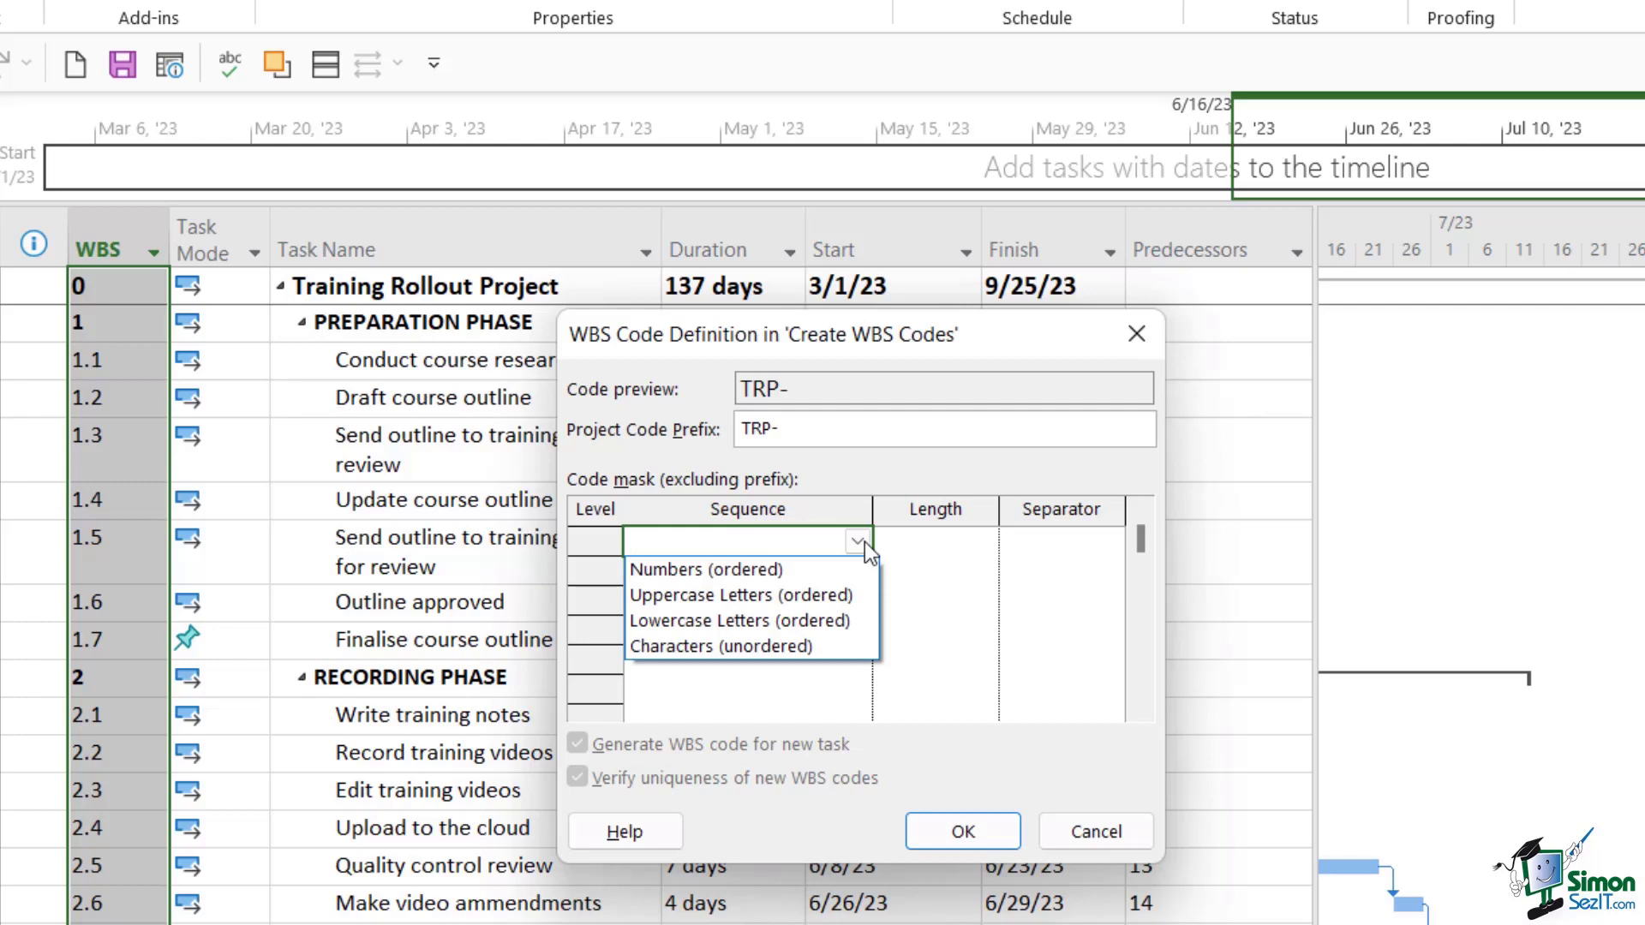
left_click(678, 571)
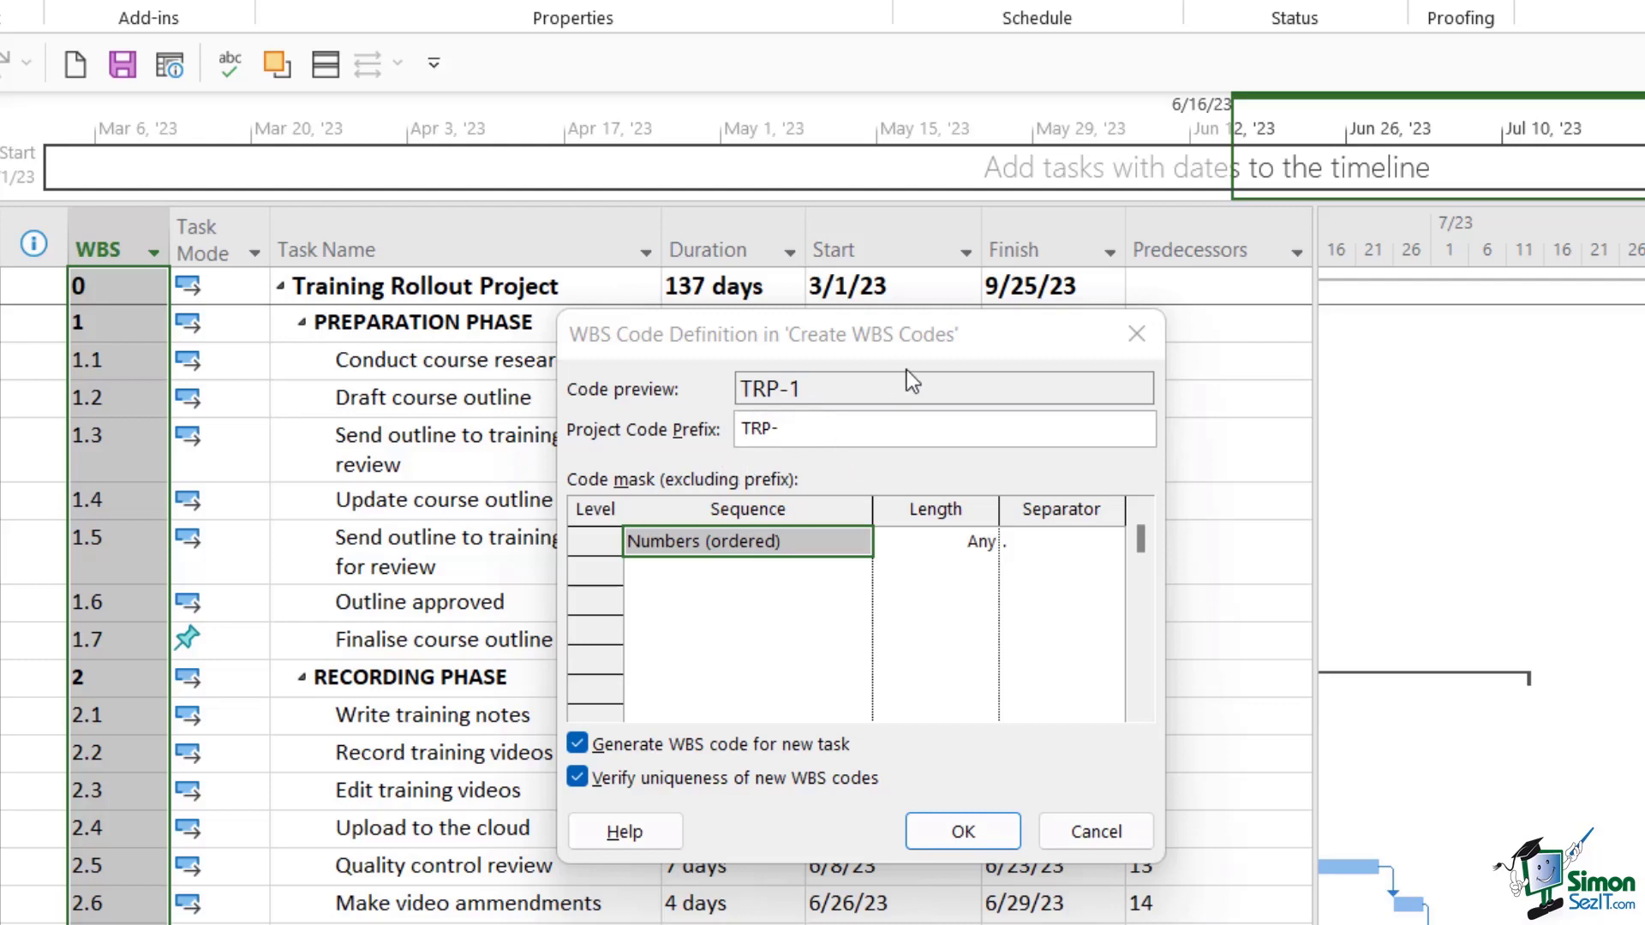
left_click(936, 542)
left_click(985, 542)
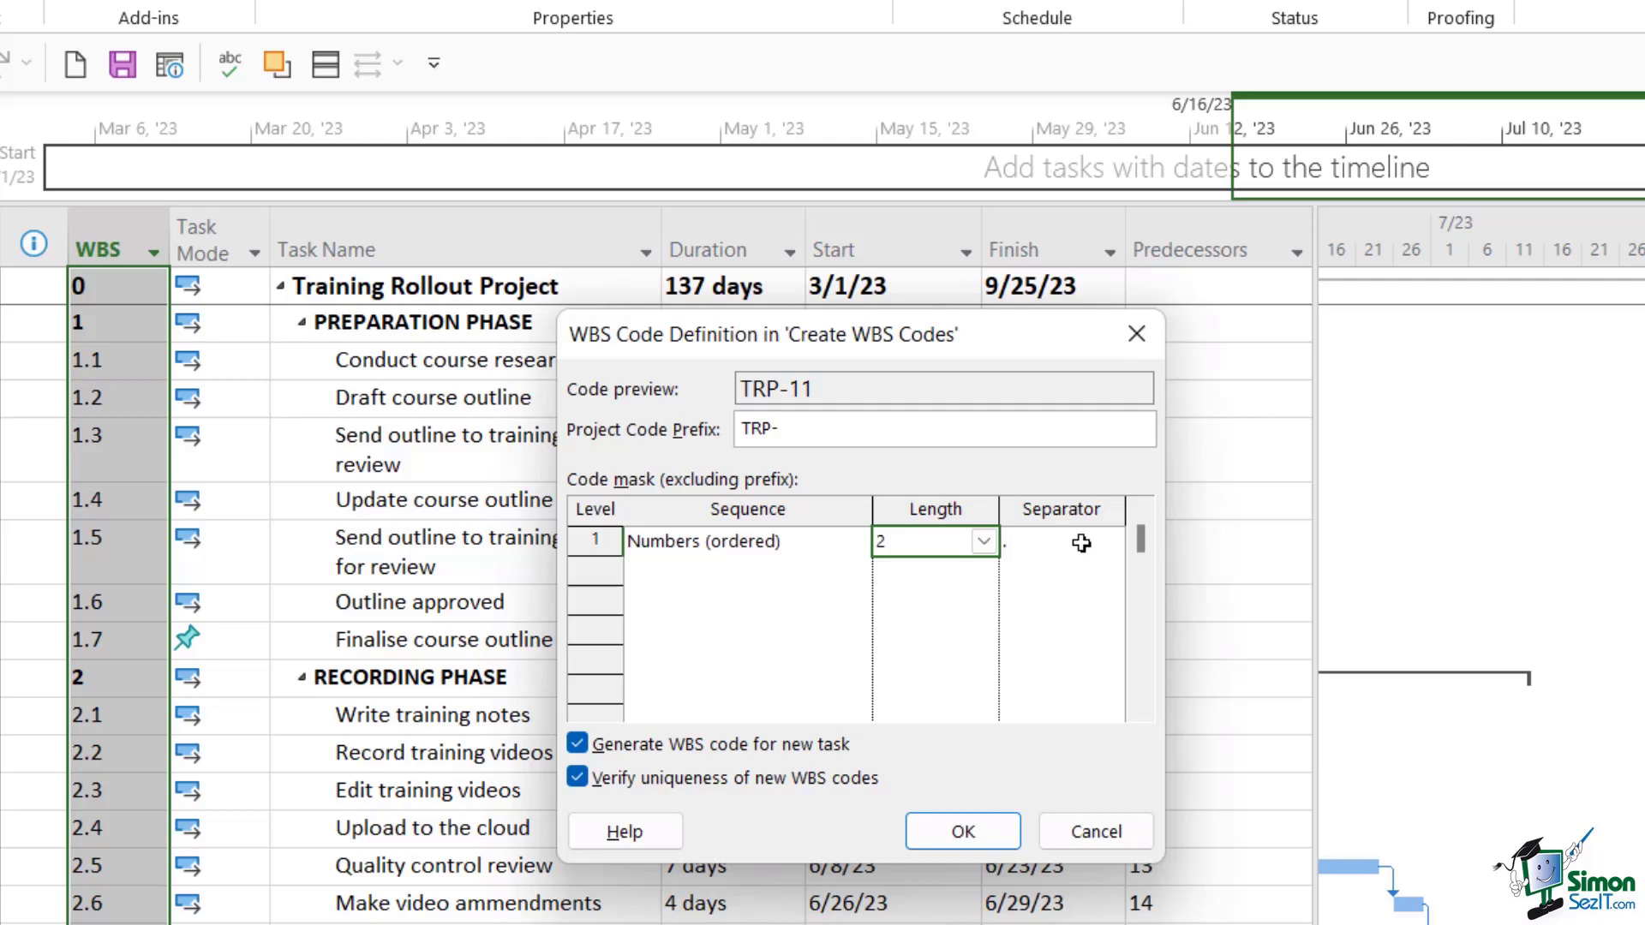
Set WBS level 2 to ordered lowercase letters with length 2
left_click(660, 572)
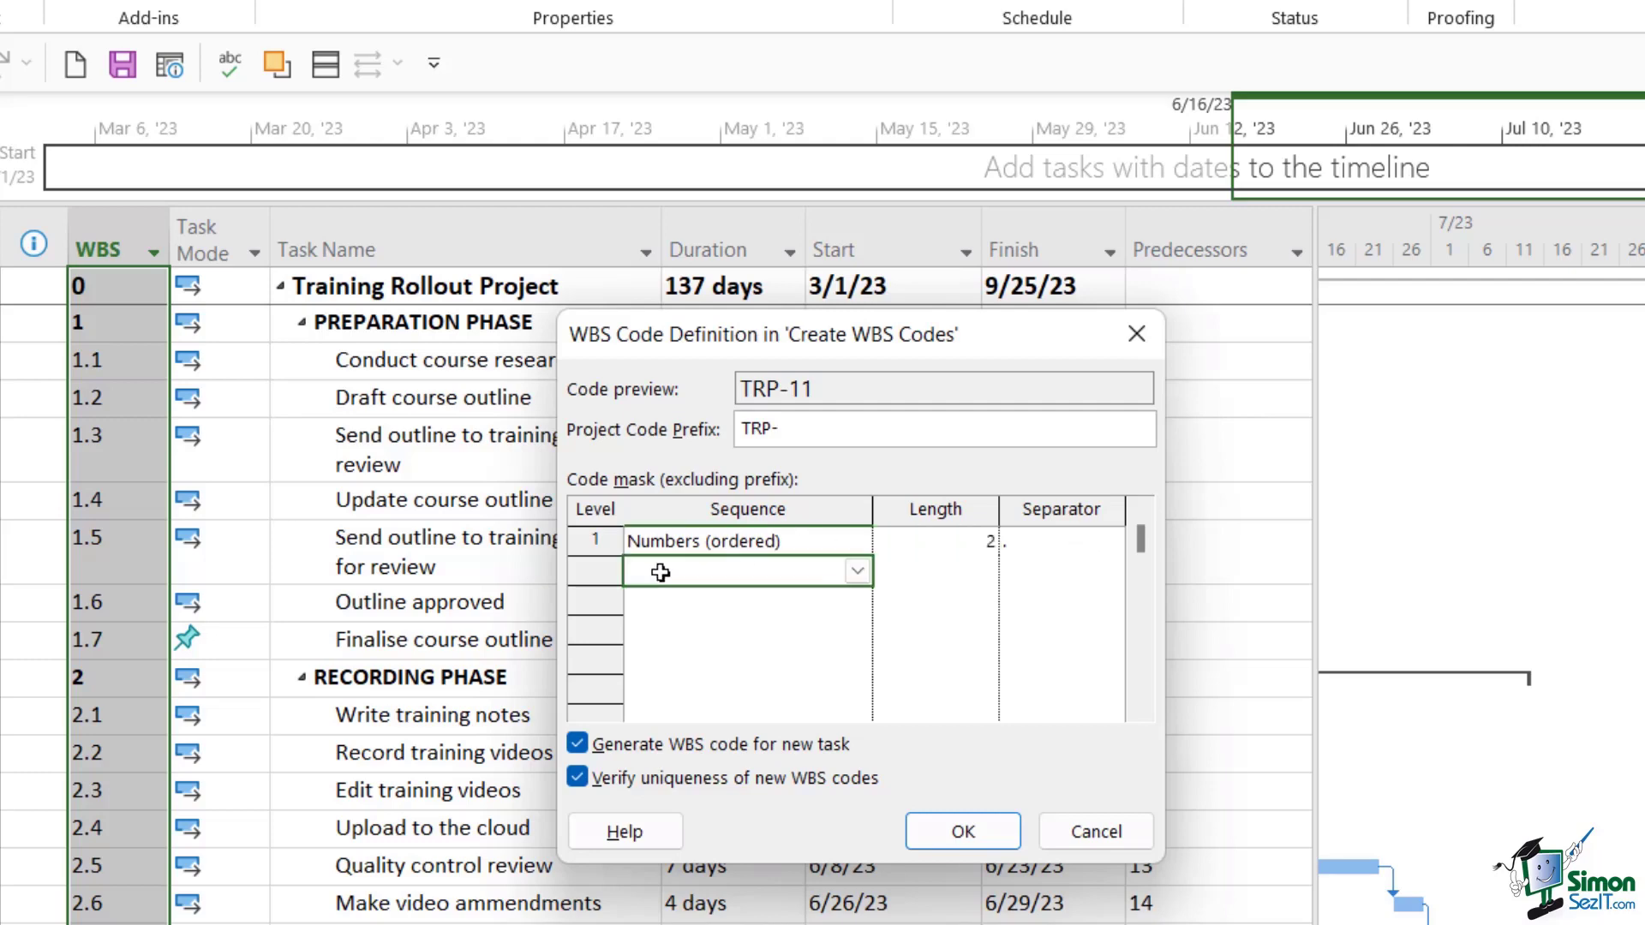
left_click(857, 571)
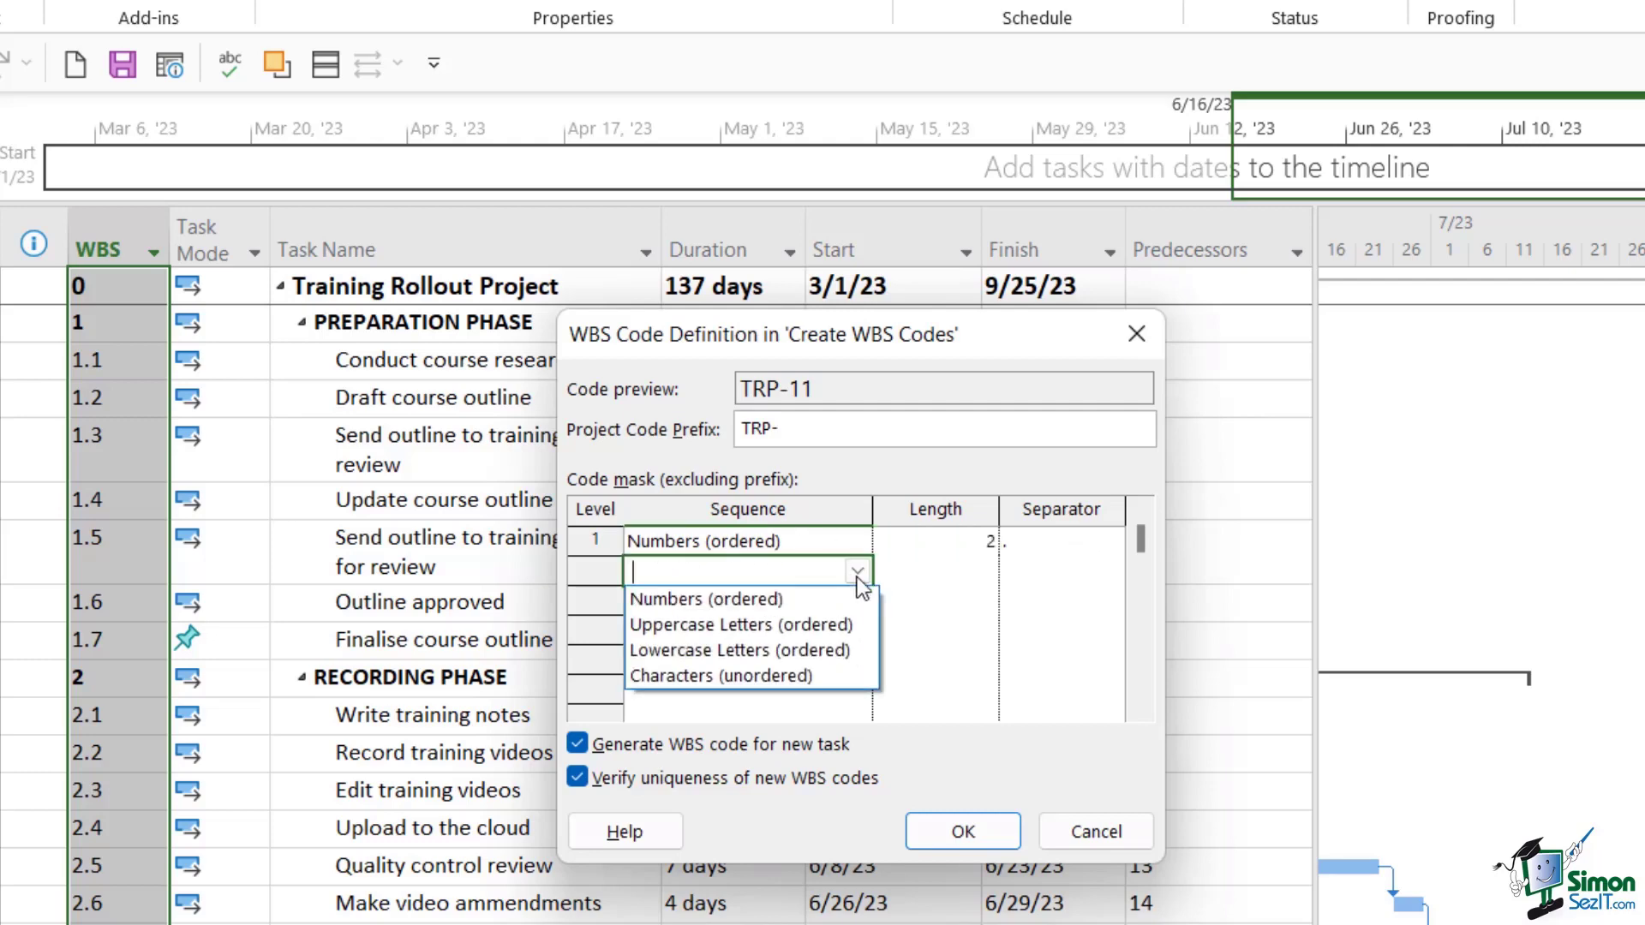
left_click(707, 651)
left_click(978, 576)
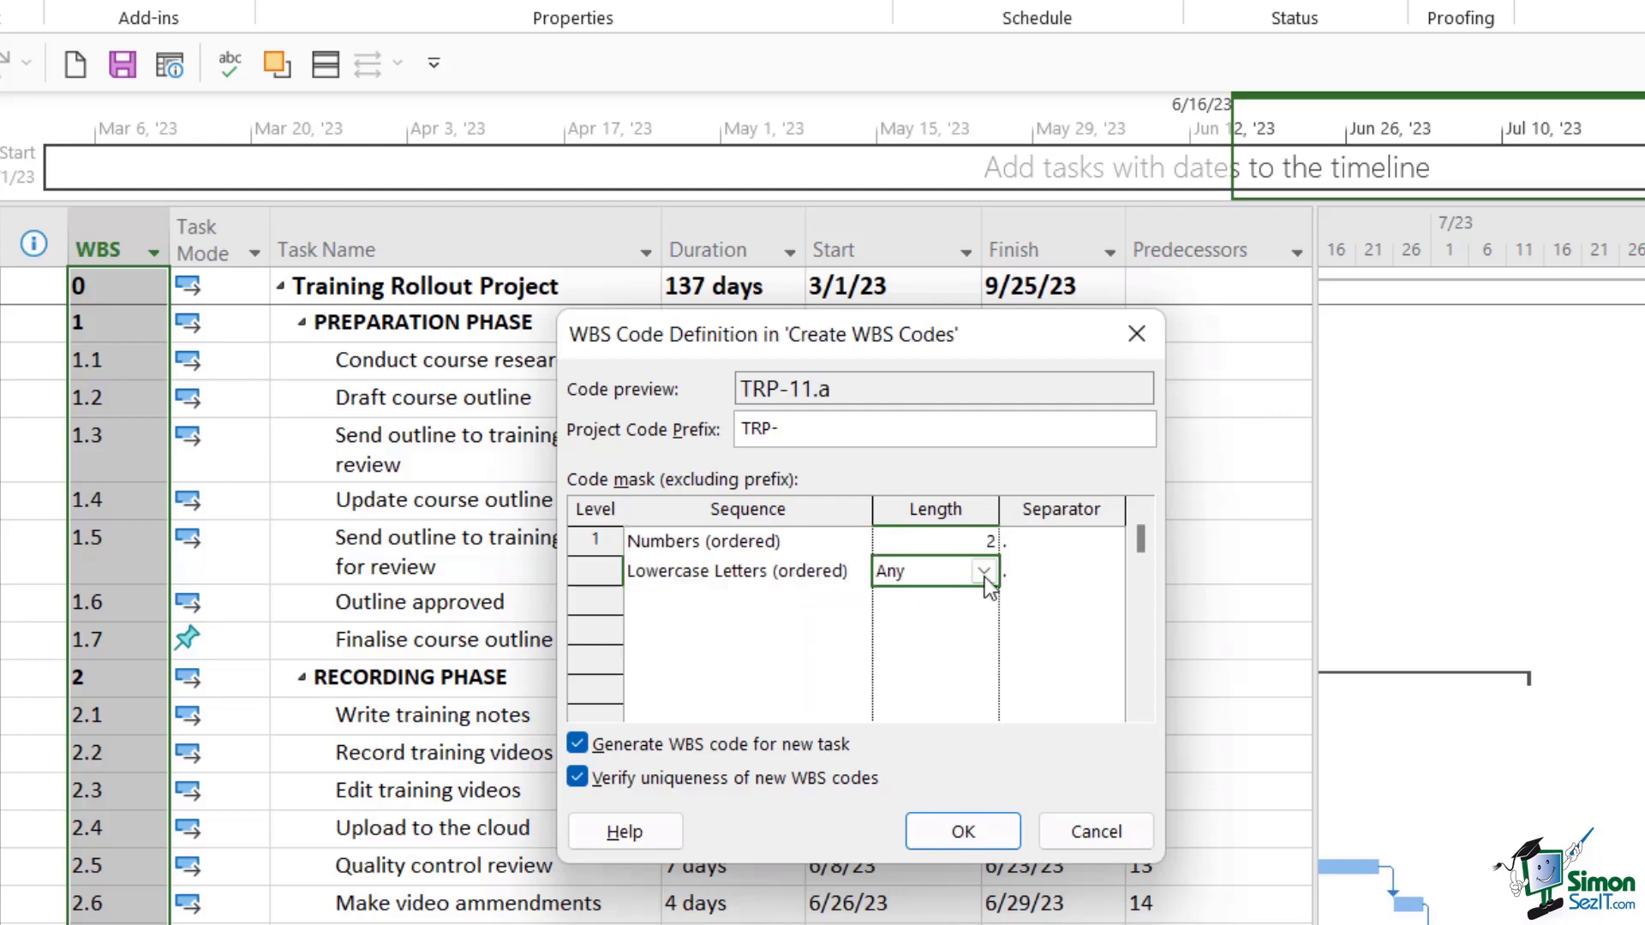
left_click(984, 572)
left_click(908, 643)
Set WBS level 3 to ordered uppercase letters with length 3
left_click(801, 600)
left_click(858, 601)
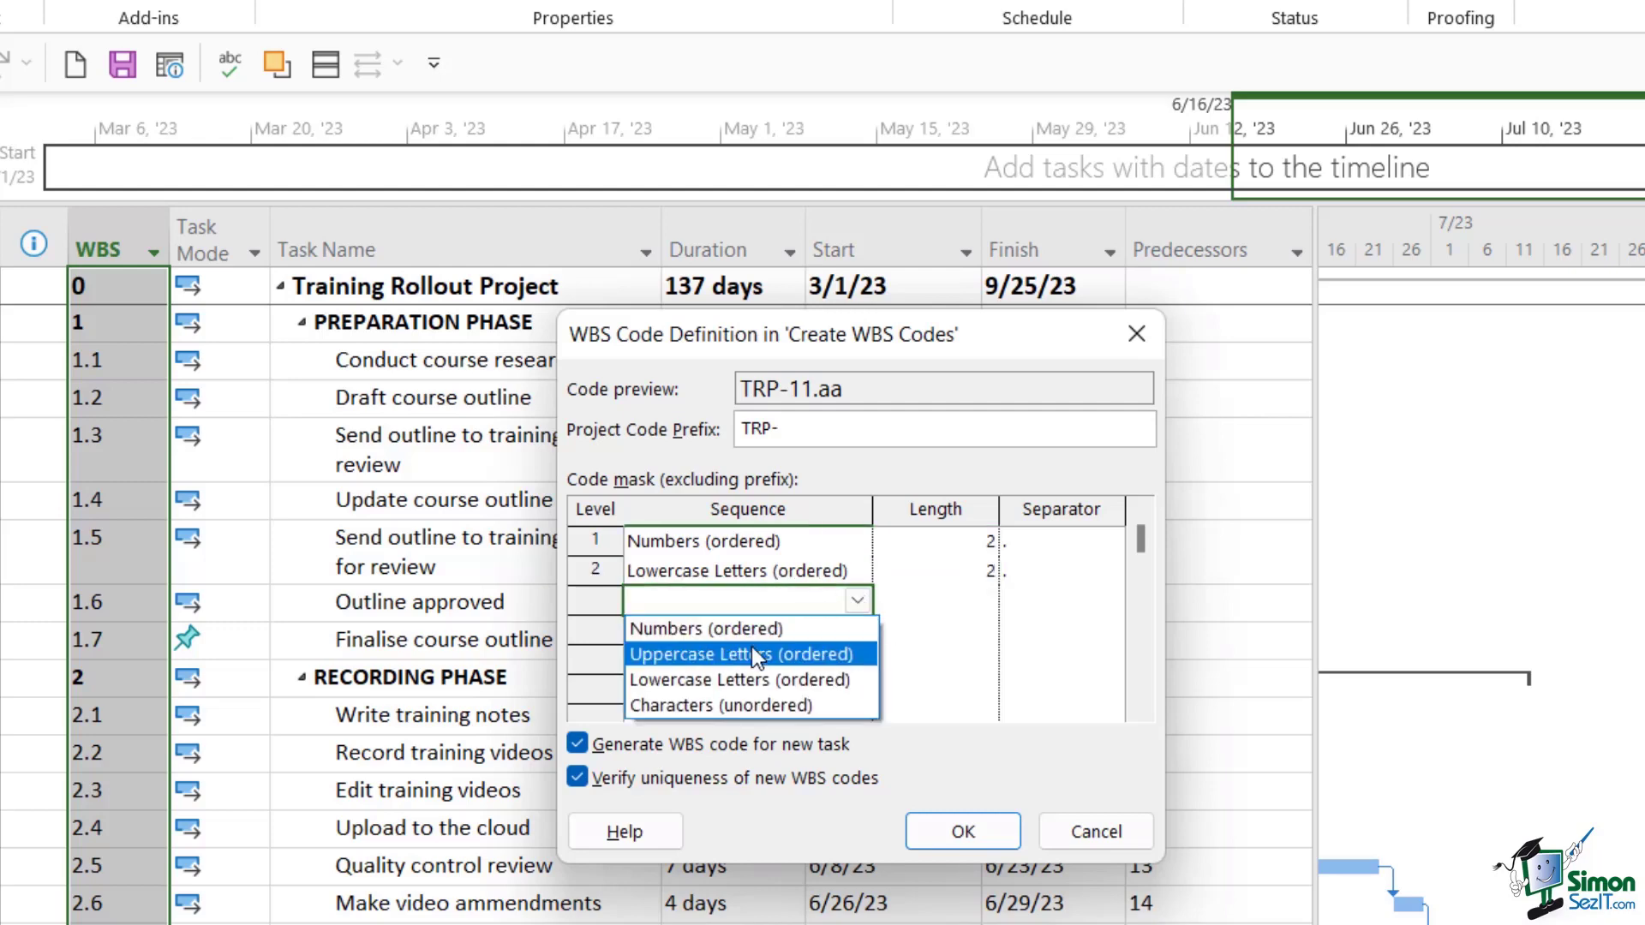
left_click(752, 645)
left_click(961, 602)
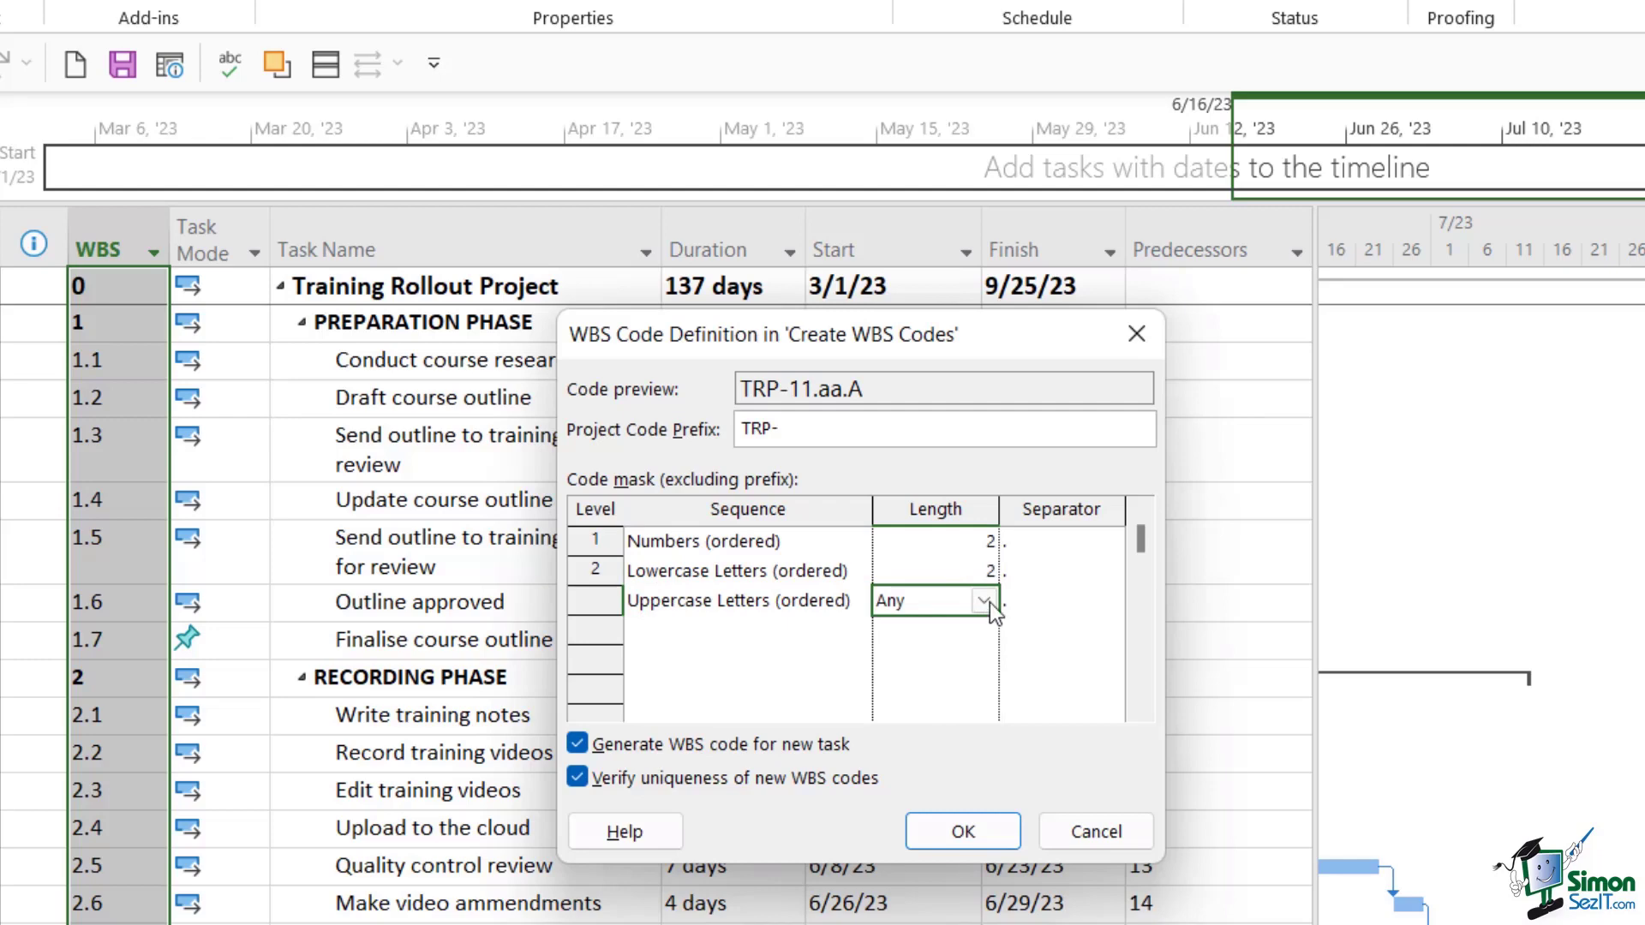
left_click(989, 603)
left_click(966, 706)
Make level 4 ordered numbers of length 2 and level 5 ordered numbers
left_click(861, 632)
left_click(857, 630)
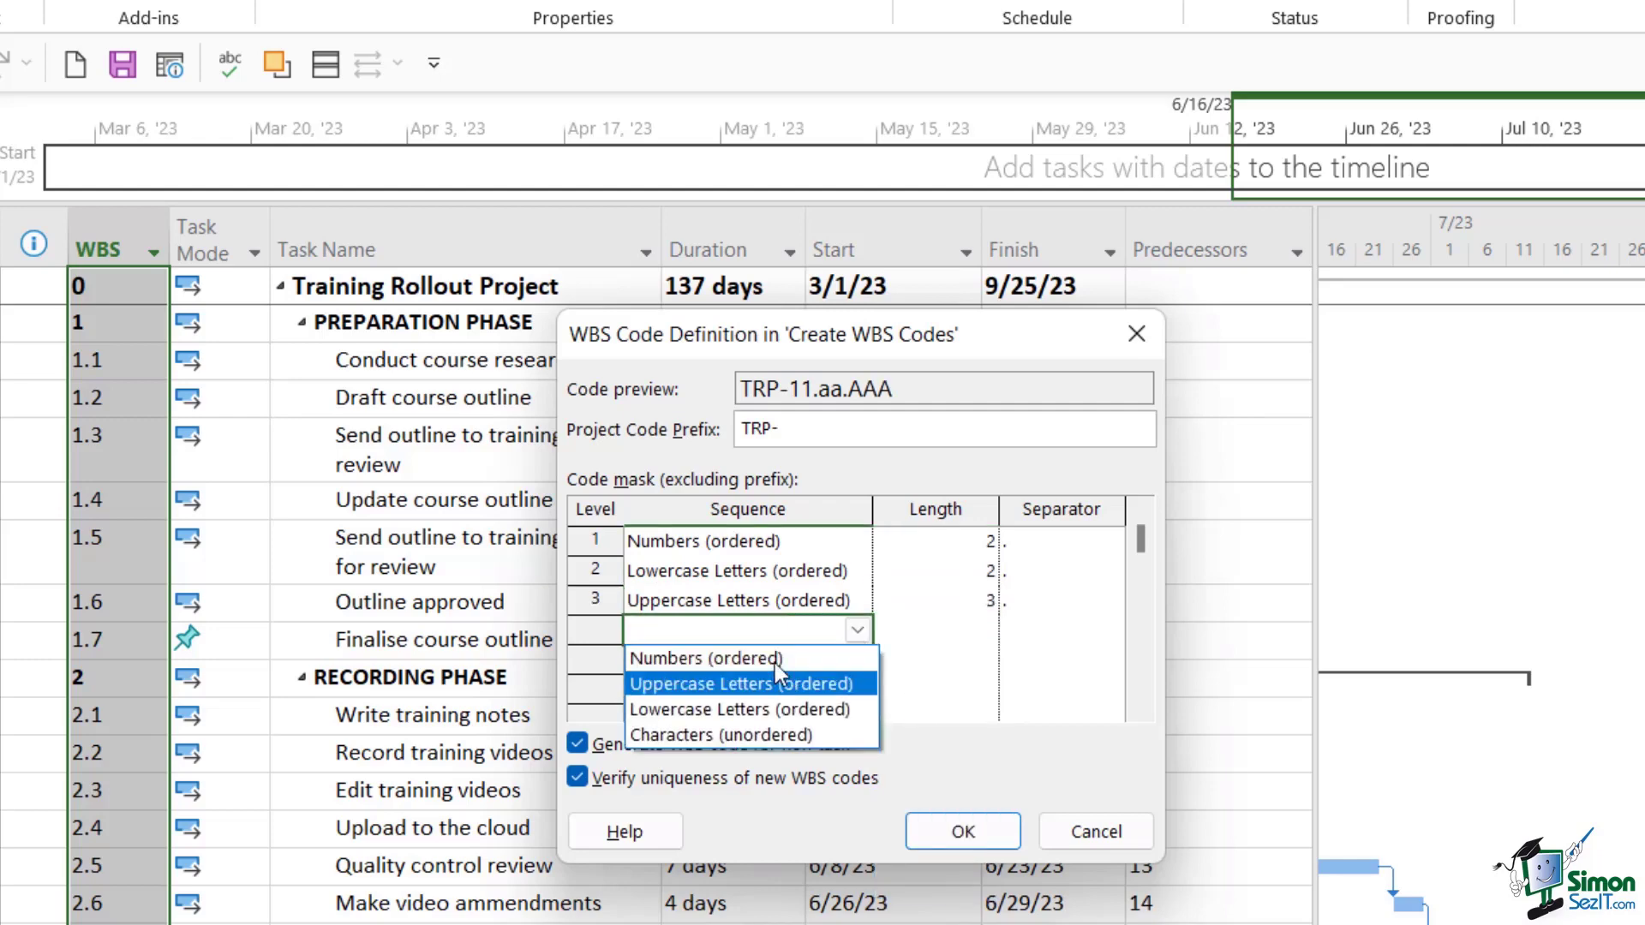
left_click(774, 656)
left_click(977, 632)
left_click(983, 631)
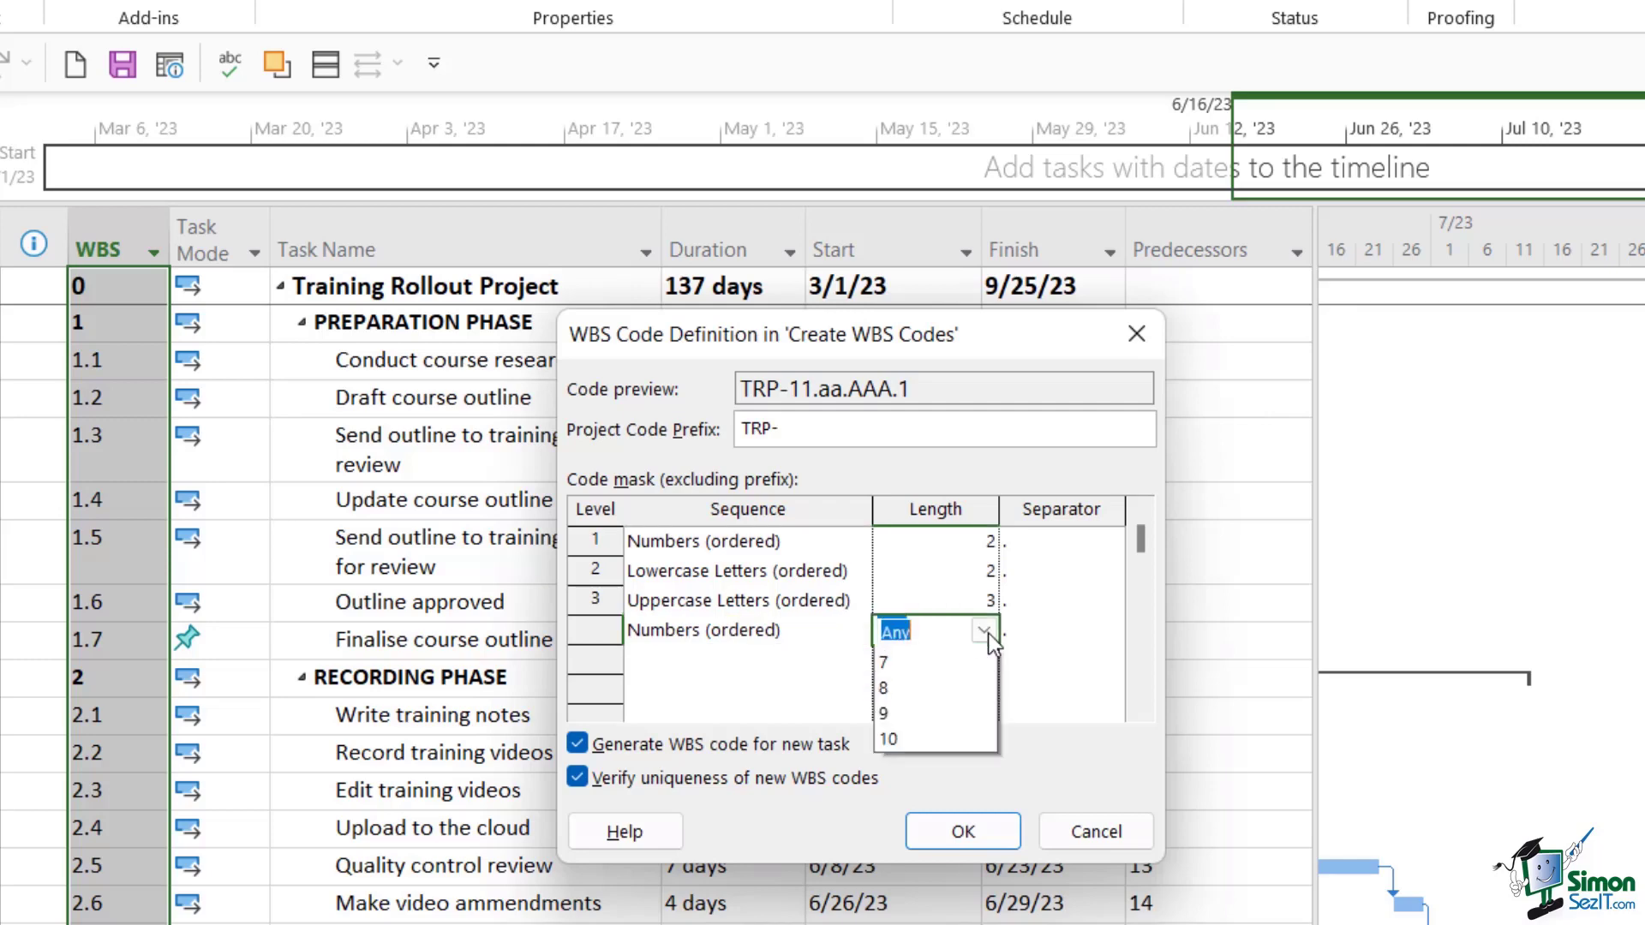
left_click(913, 708)
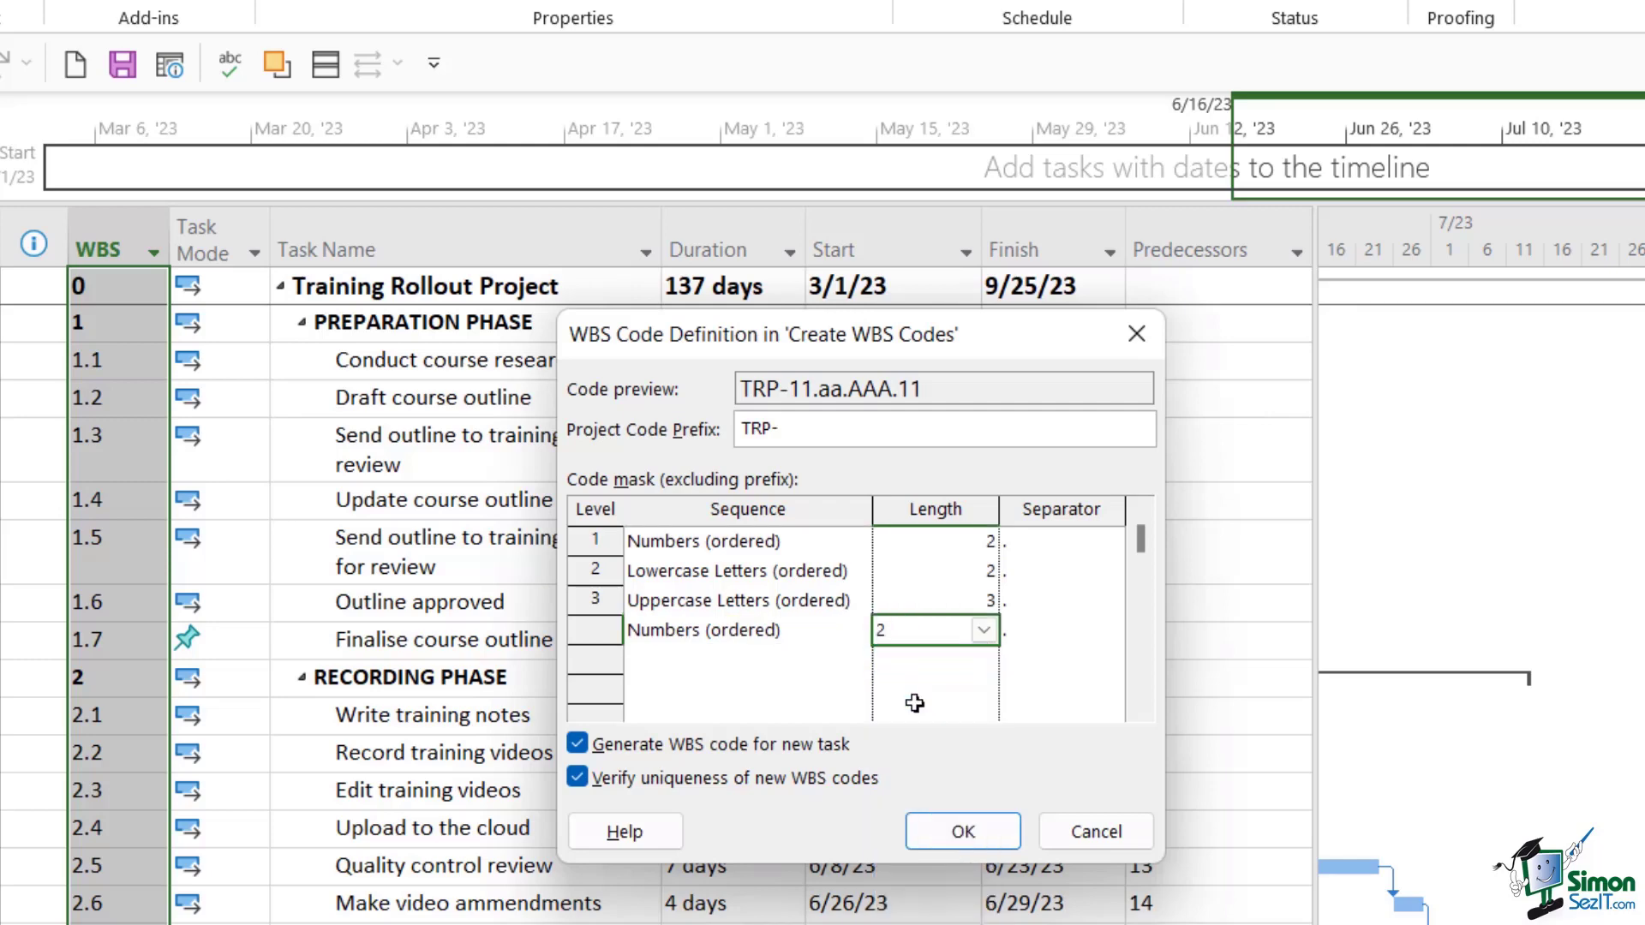
left_click(673, 662)
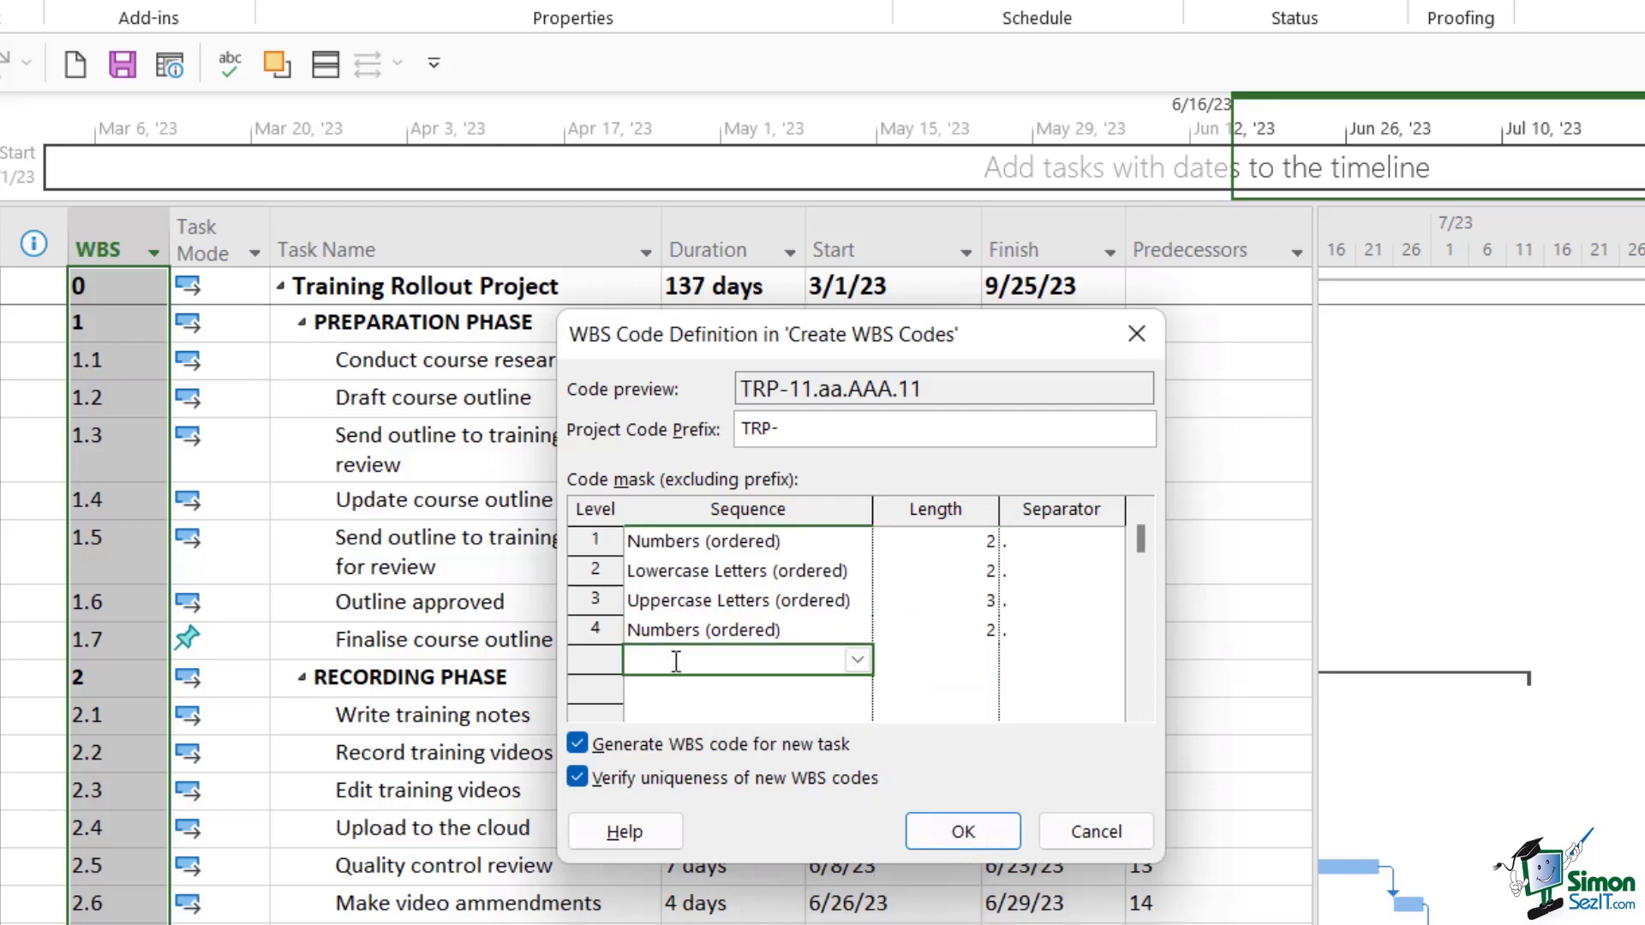
left_click(858, 660)
left_click(775, 686)
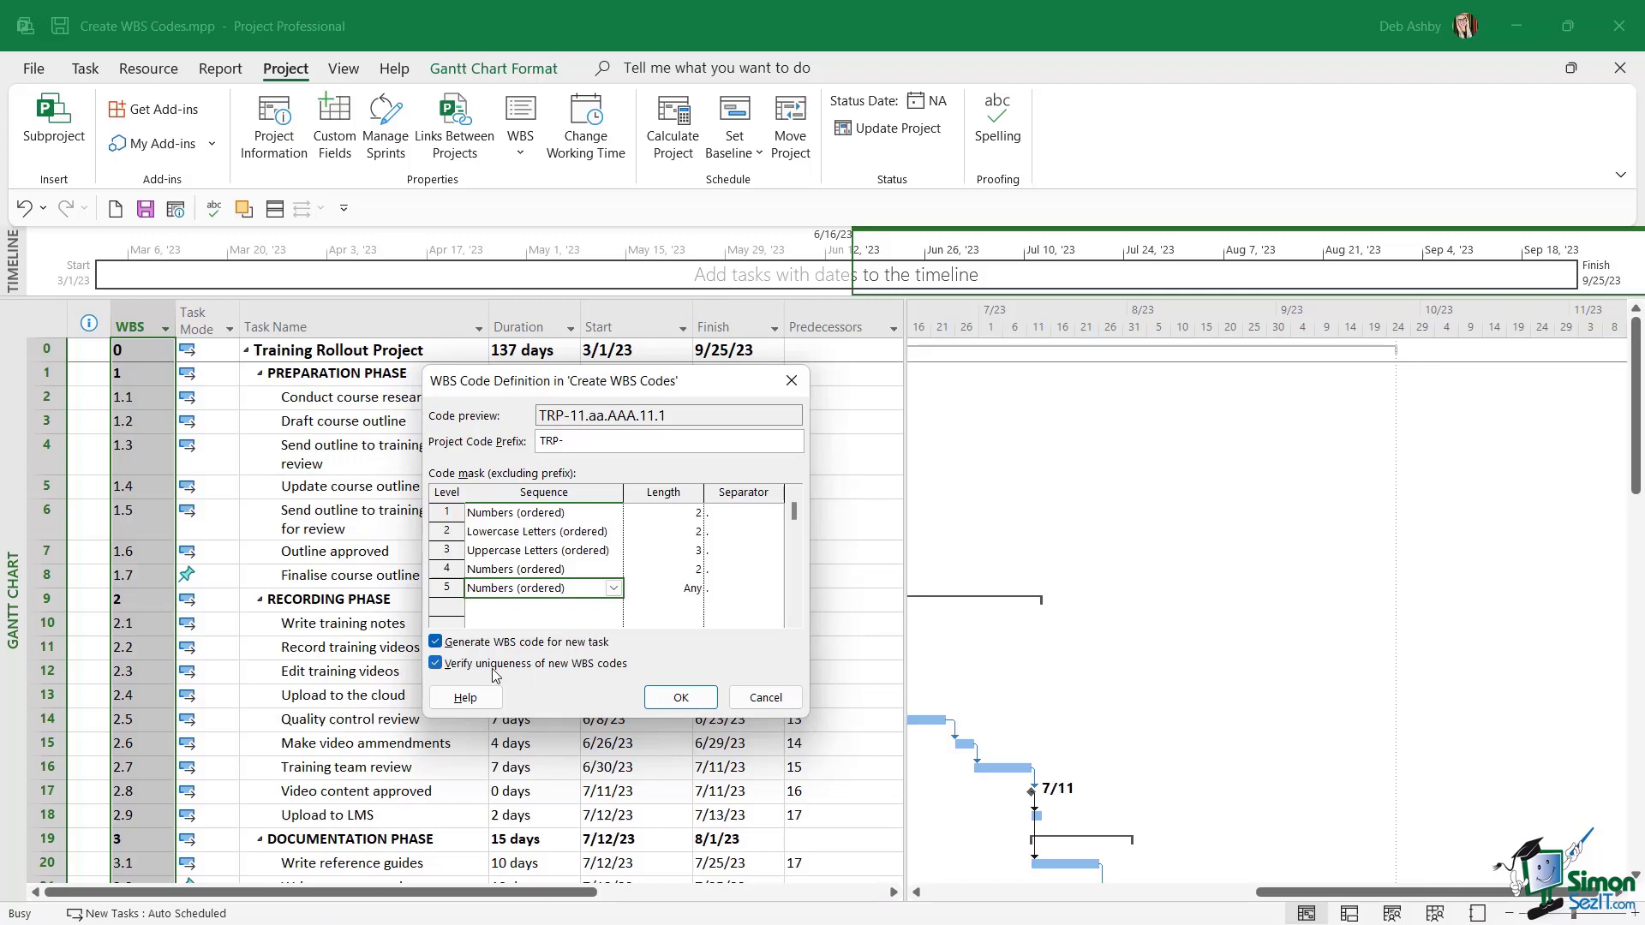
Apply the TRP- code mask, widen the WBS column, and check the Preparation, Recording and Documentation phases
left_click(693, 704)
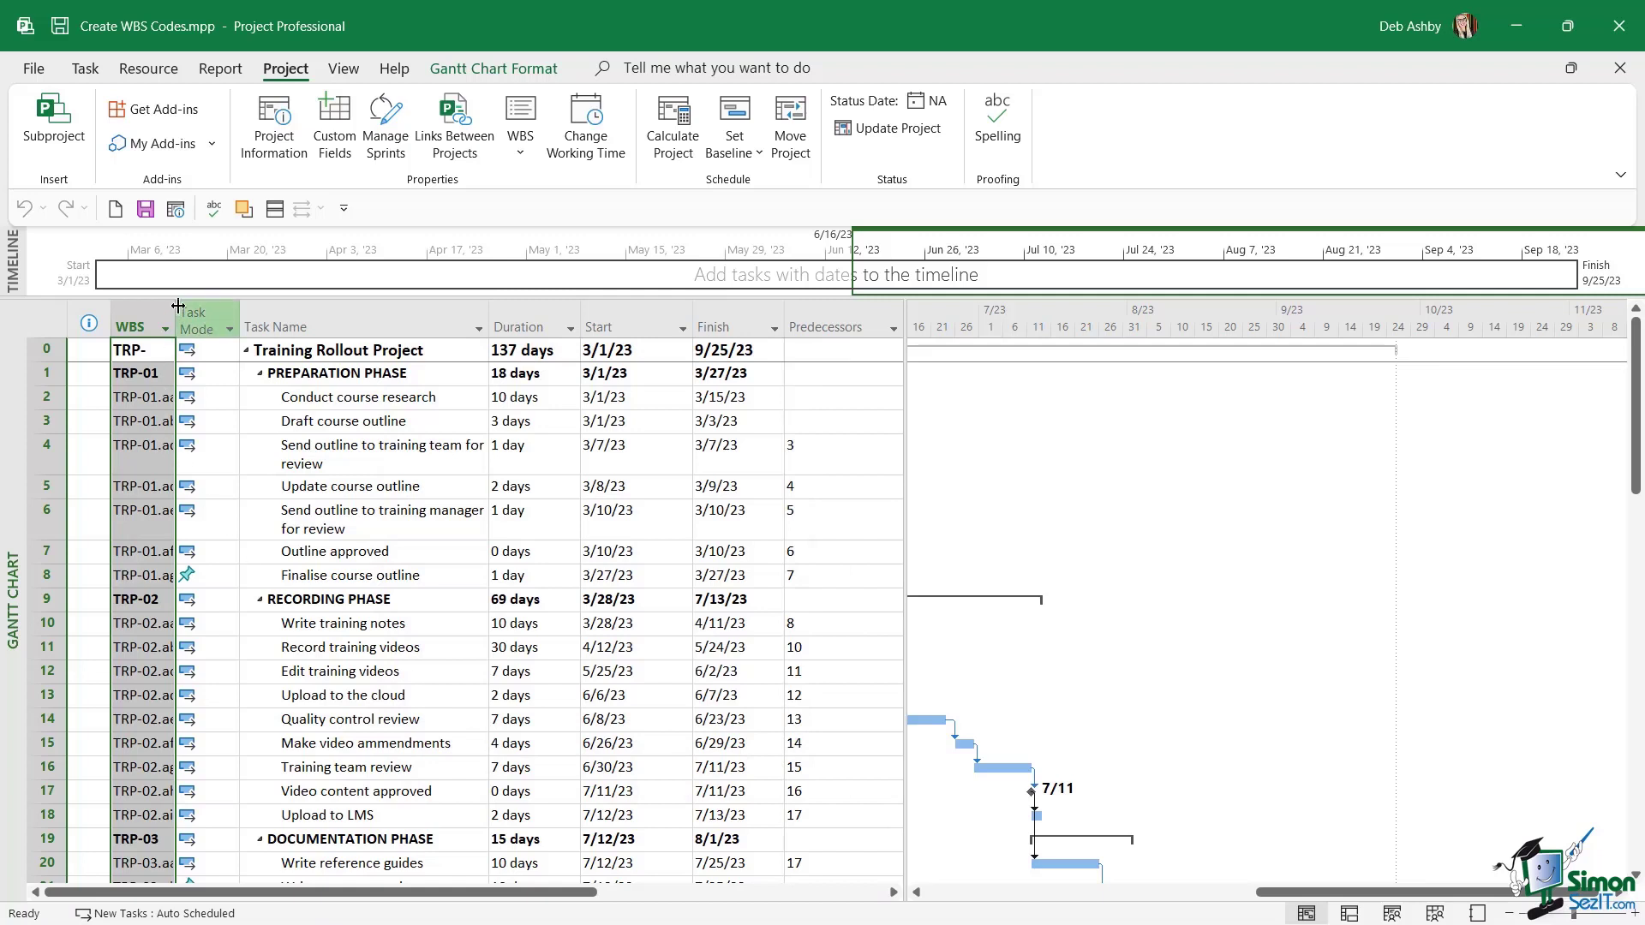
mouse_move(178, 306)
left_mouse_down()
mouse_move(224, 318)
mouse_move(204, 318)
left_mouse_up()
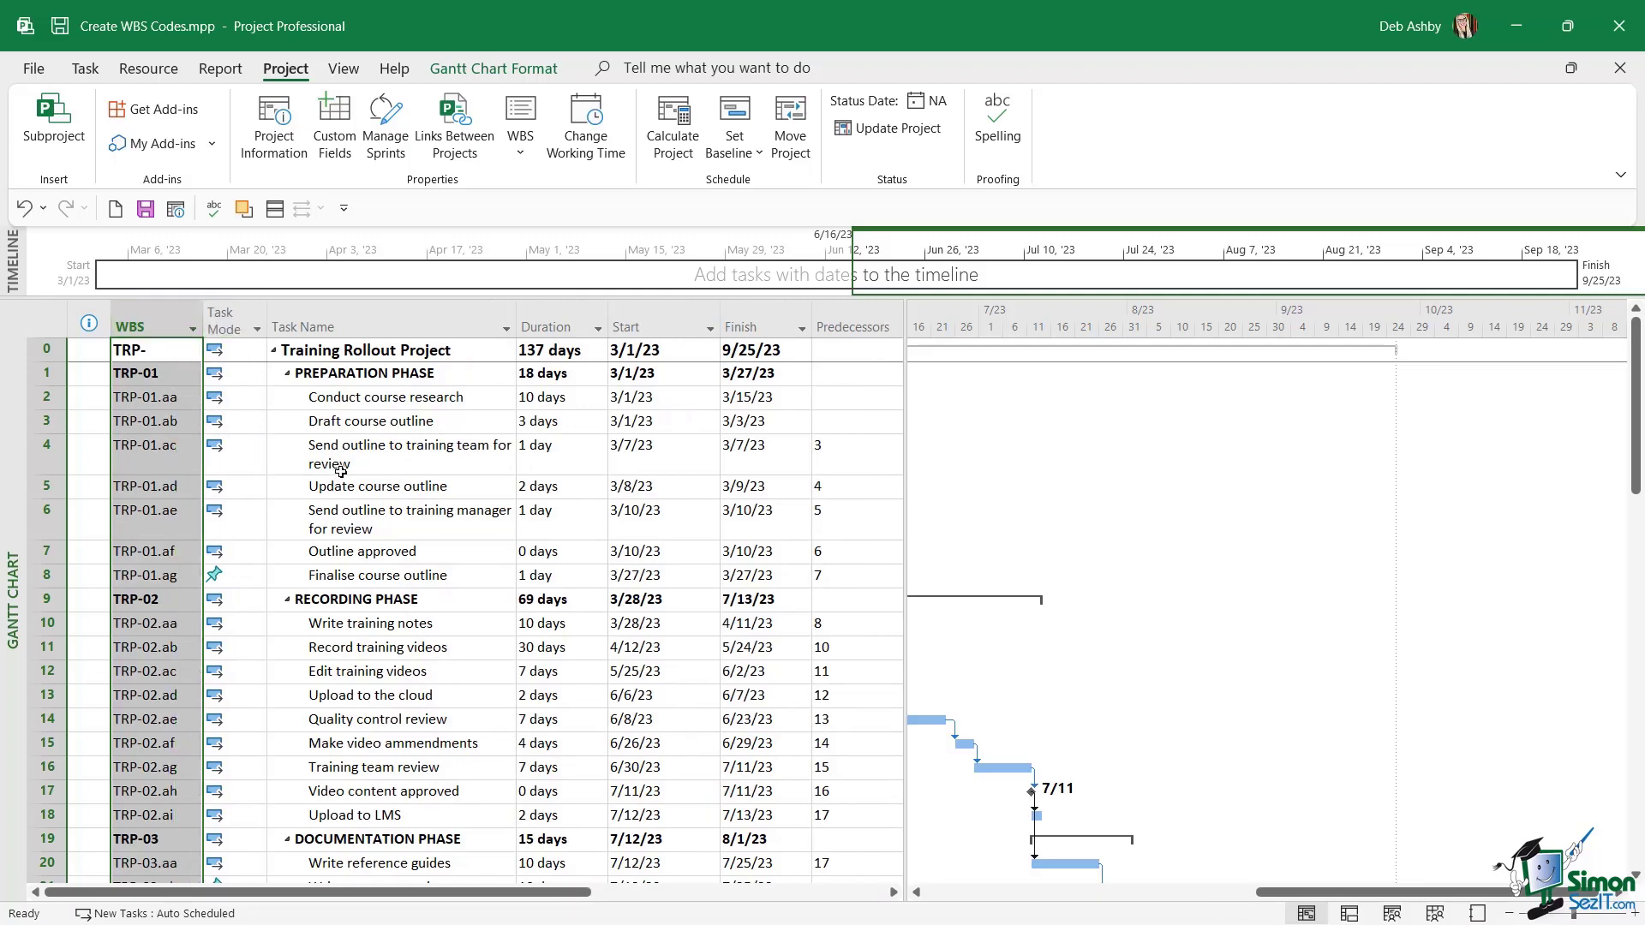
left_click(337, 374)
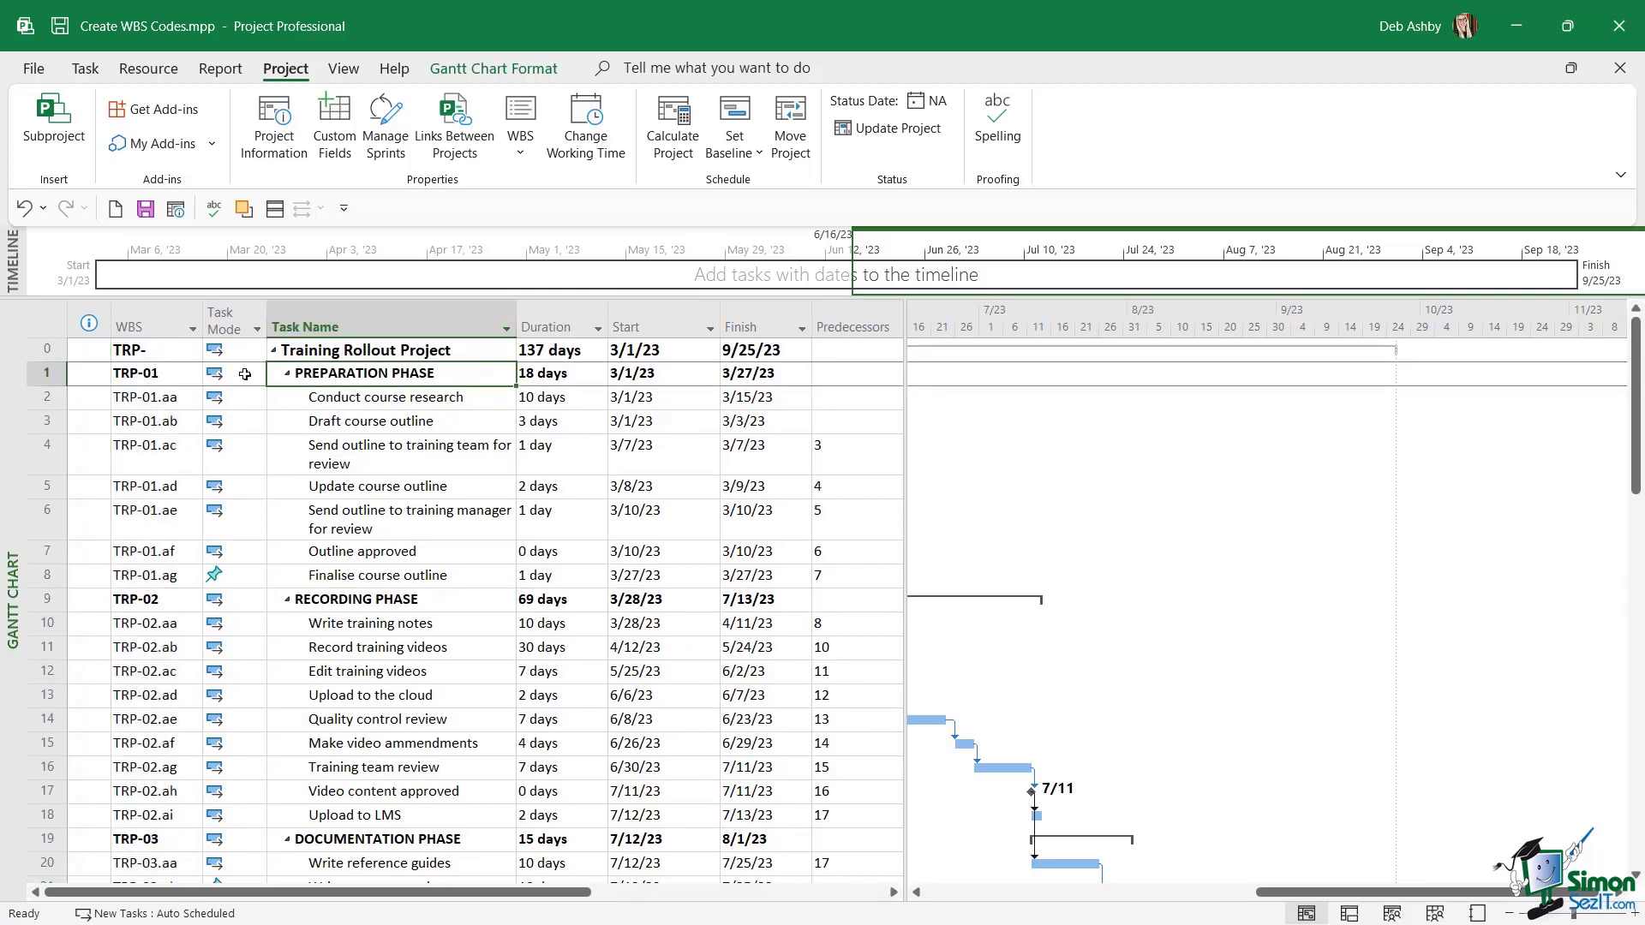
left_click(344, 600)
left_click(294, 830)
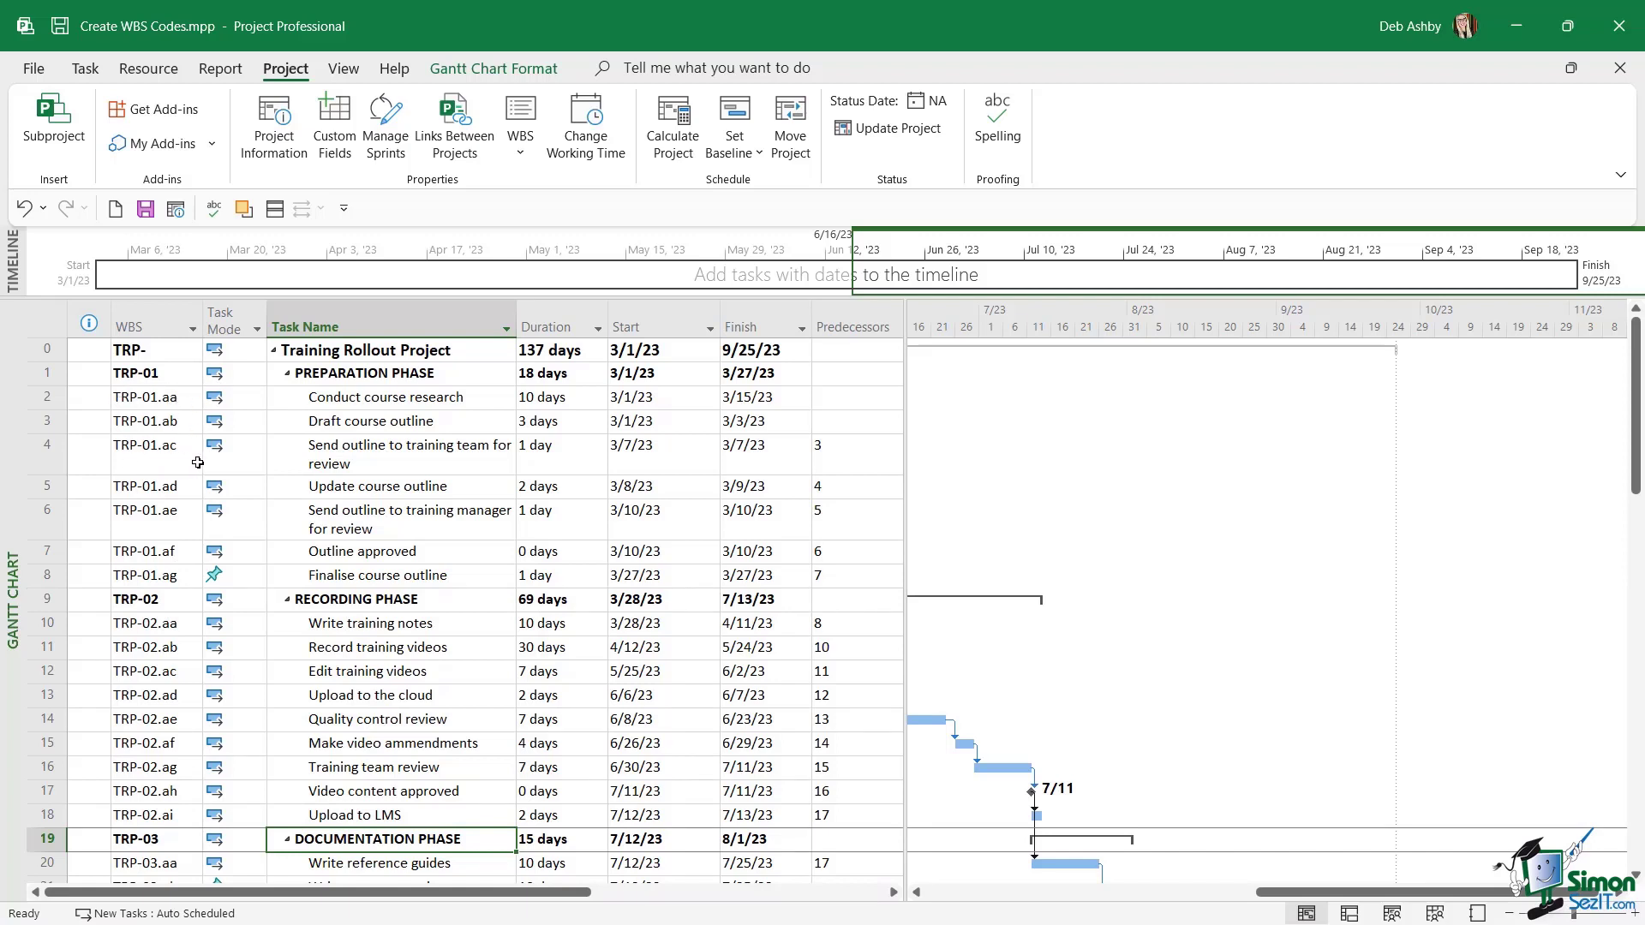
Widen the WBS column to about 18 so codes like TRP-05.aa.AAC.02.1 fit fully
scroll(409, 582, "down", 3)
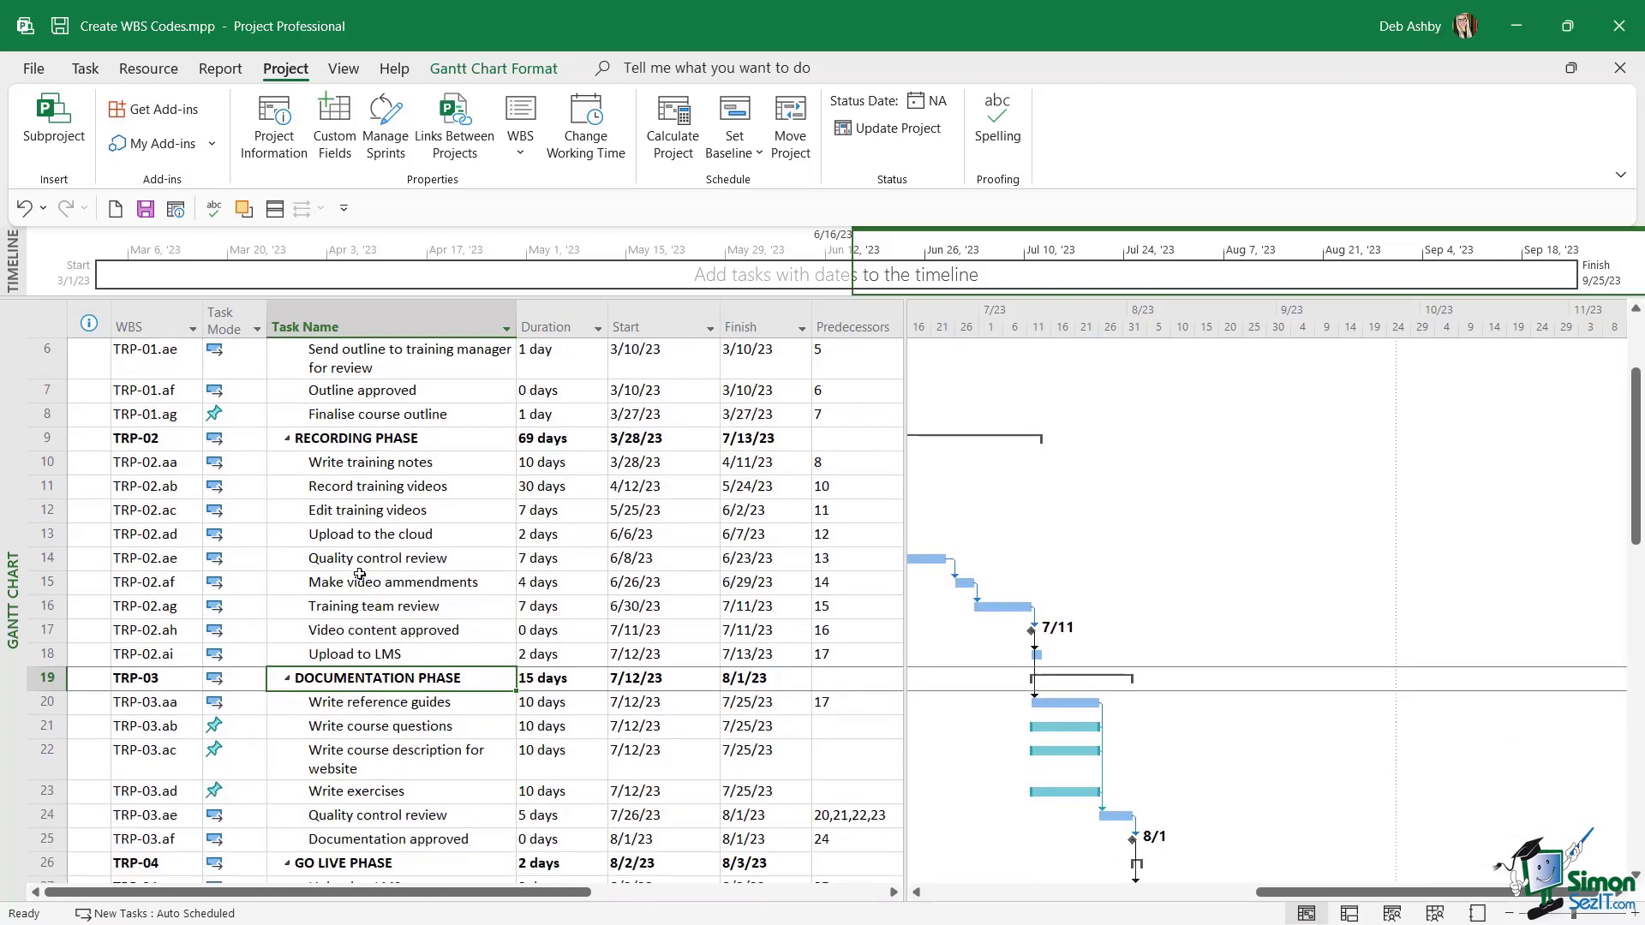
scroll(304, 571, "down", 6)
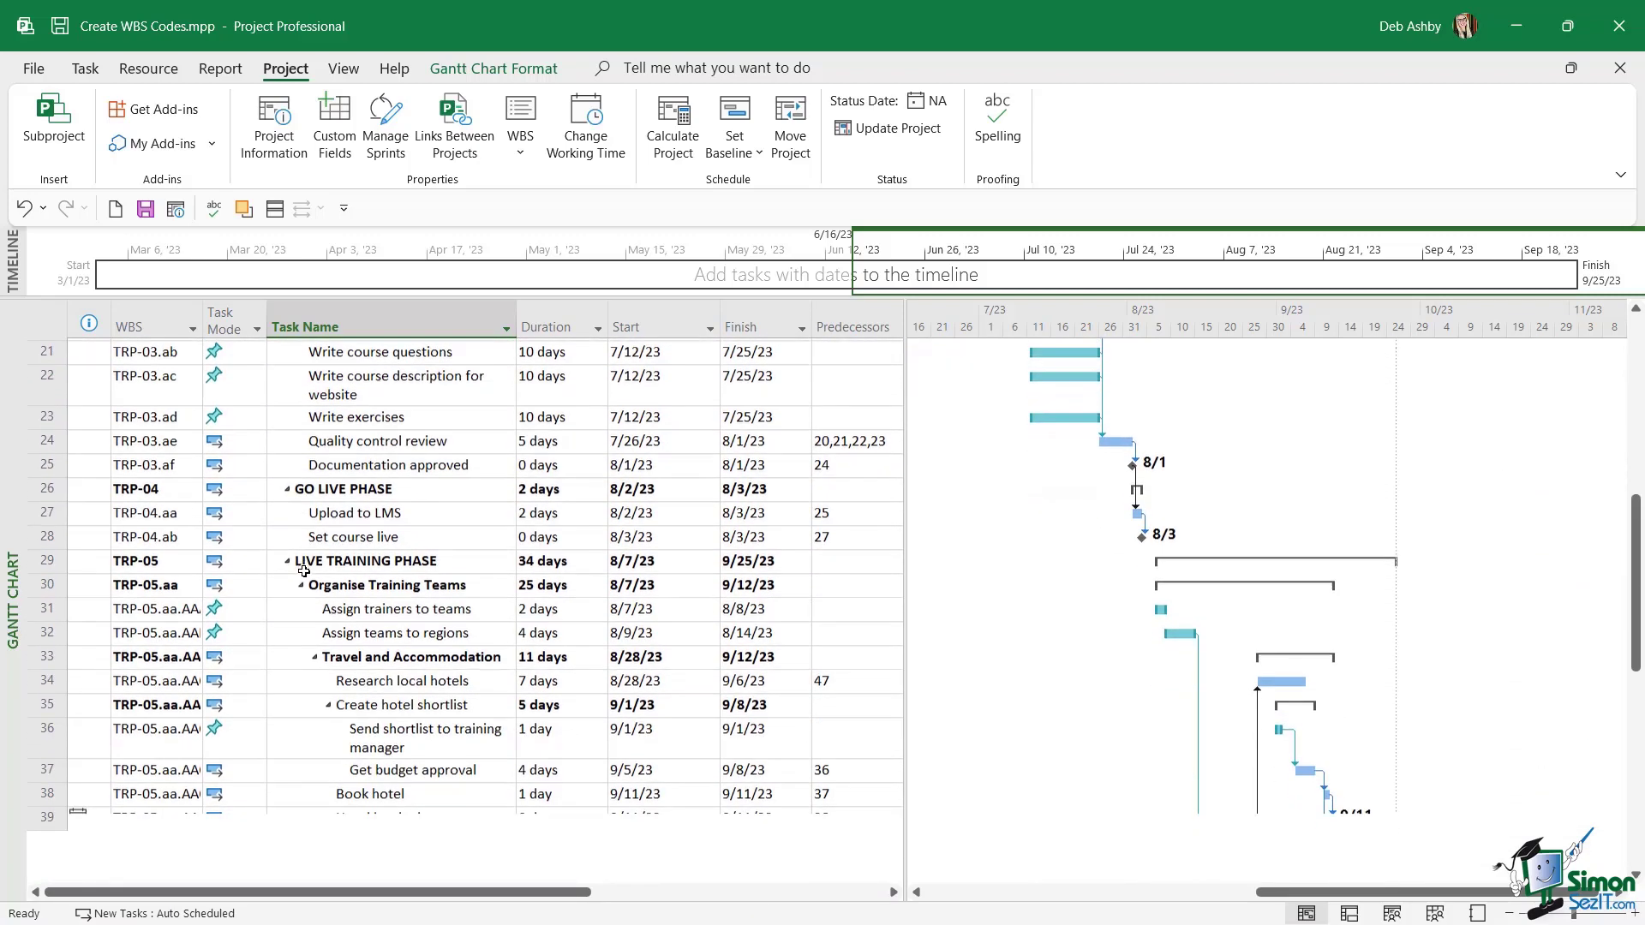
left_click_drag(204, 323, 274, 318)
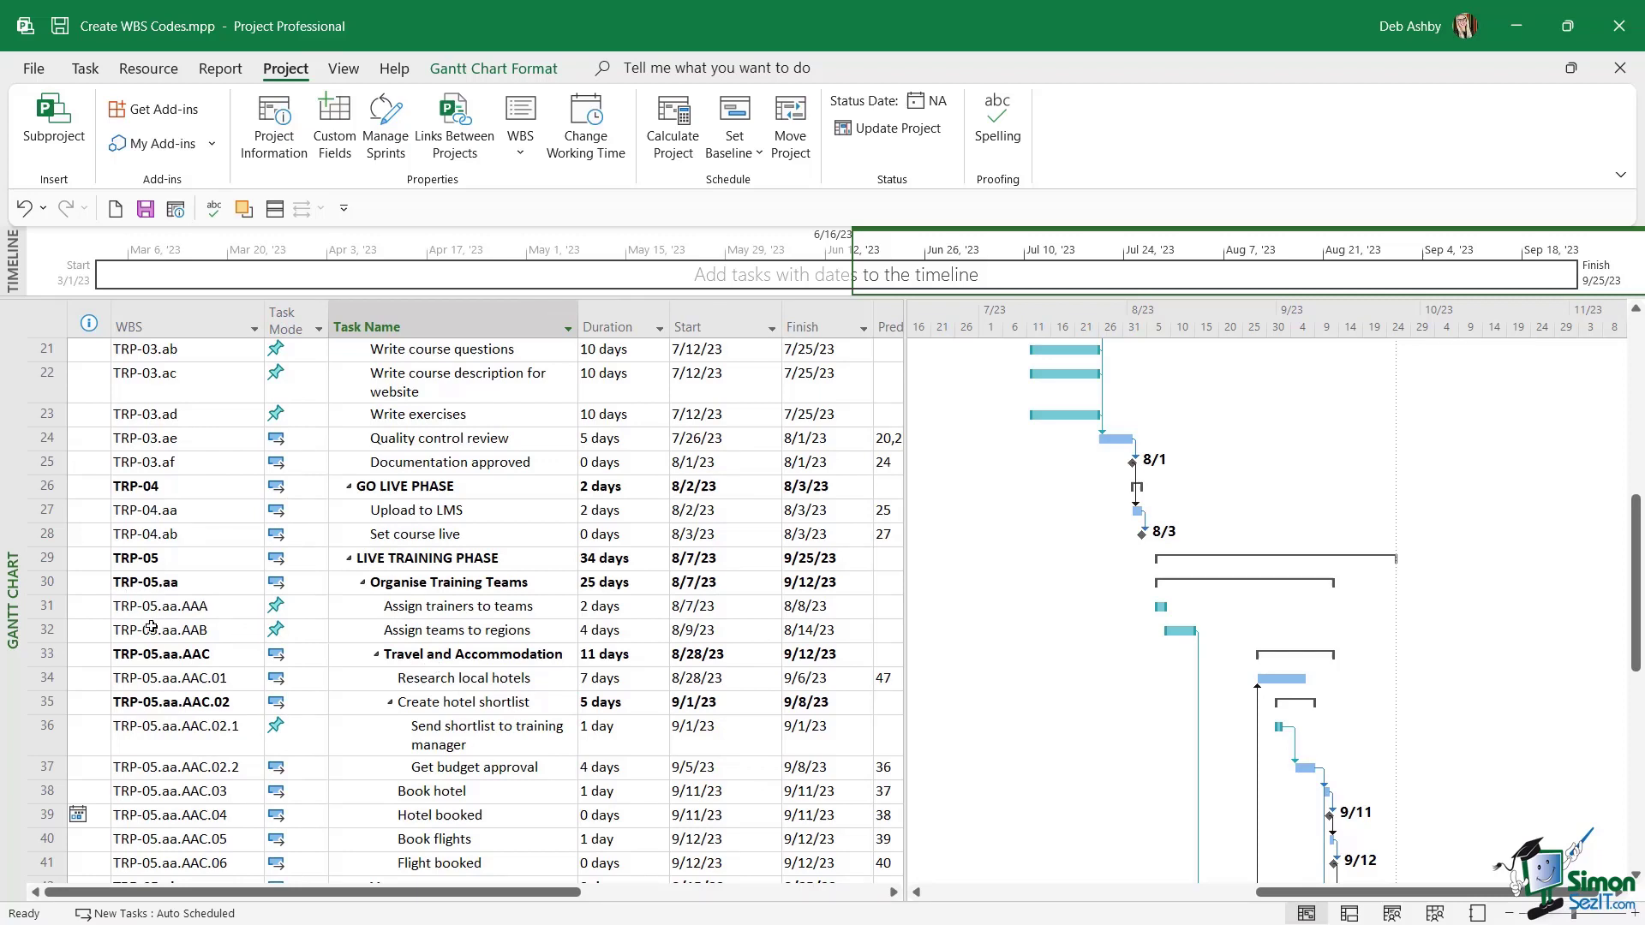
left_click(48, 606)
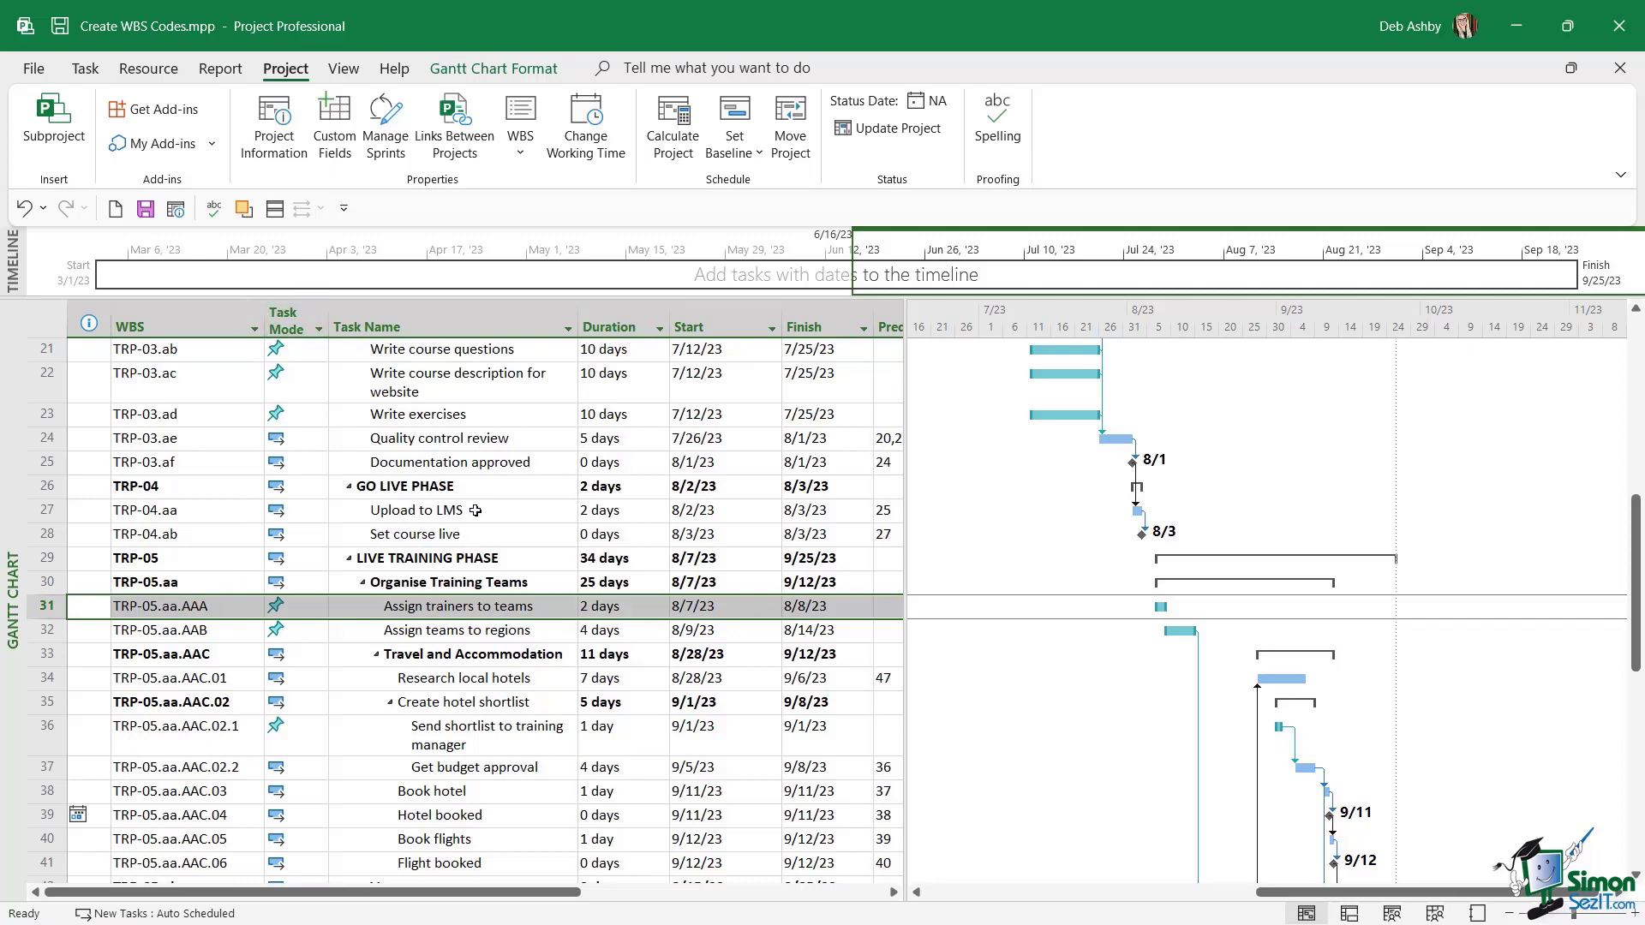
scroll(480, 511, "up", 7)
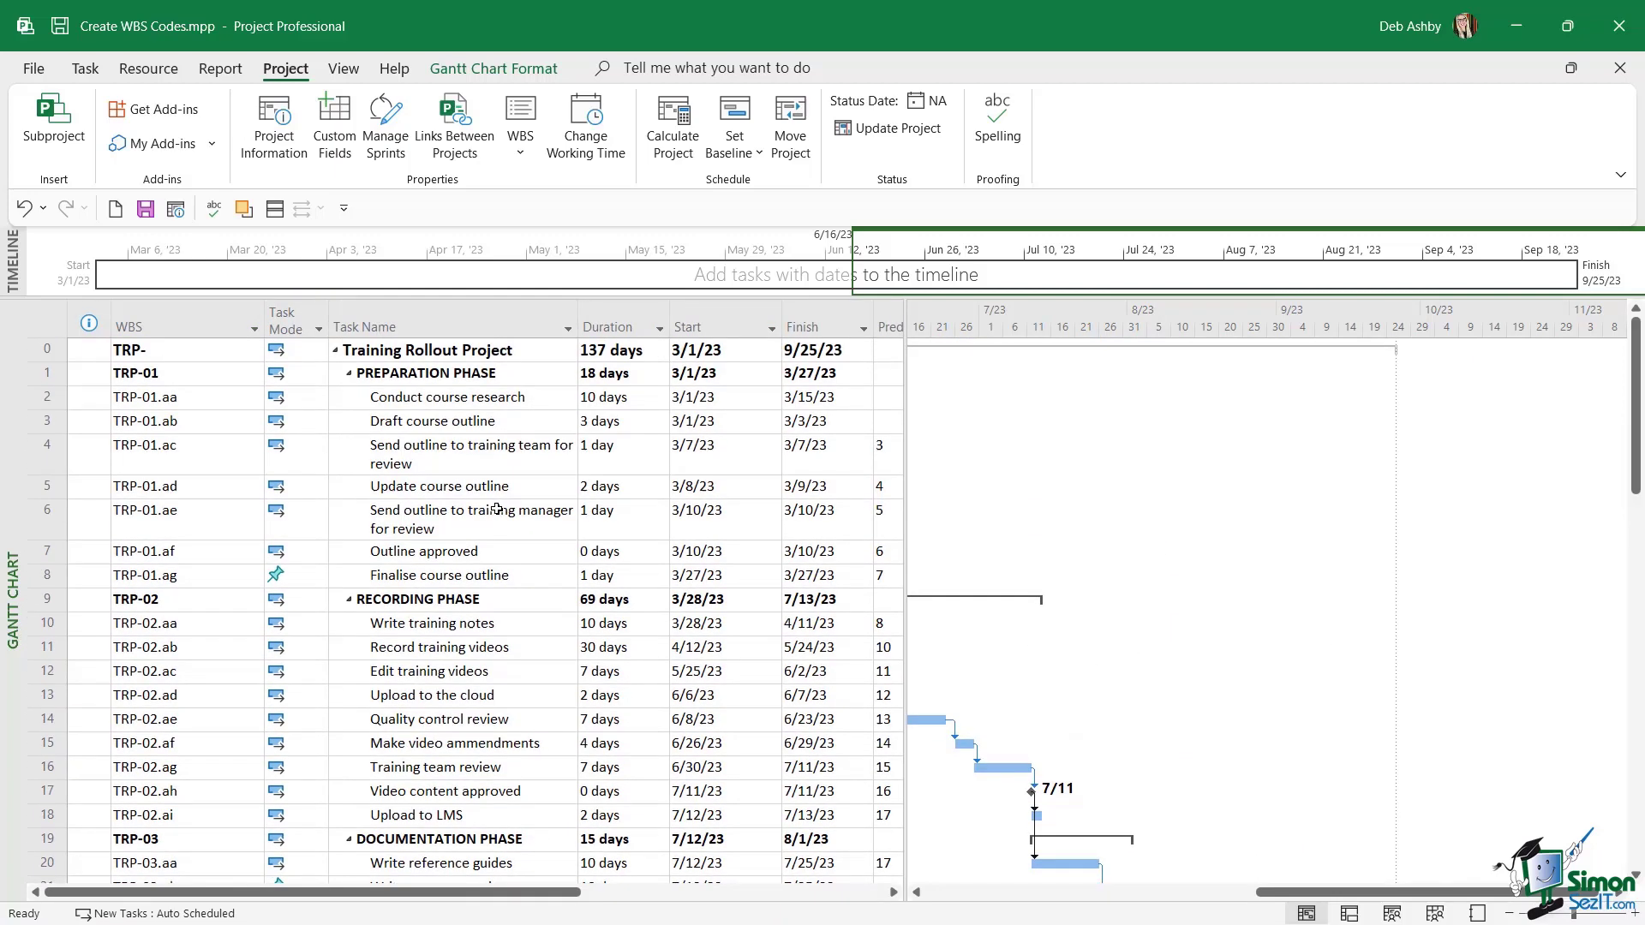
Drag the WBS column's right border slightly left to trim the empty space
left_click_drag(266, 317, 230, 318)
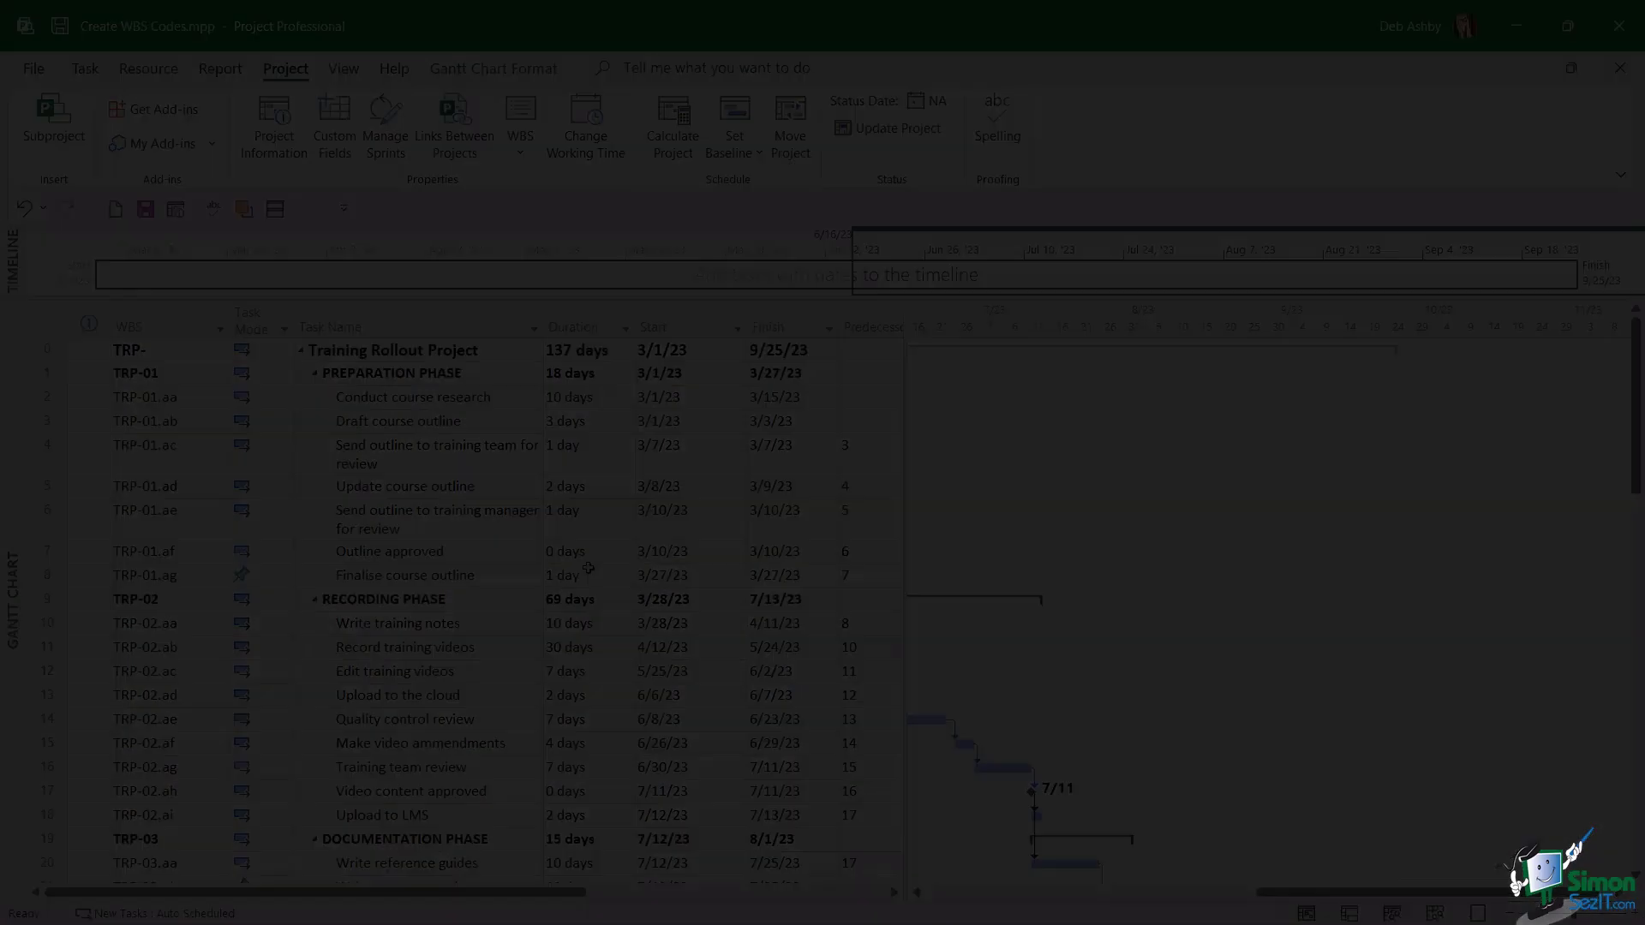